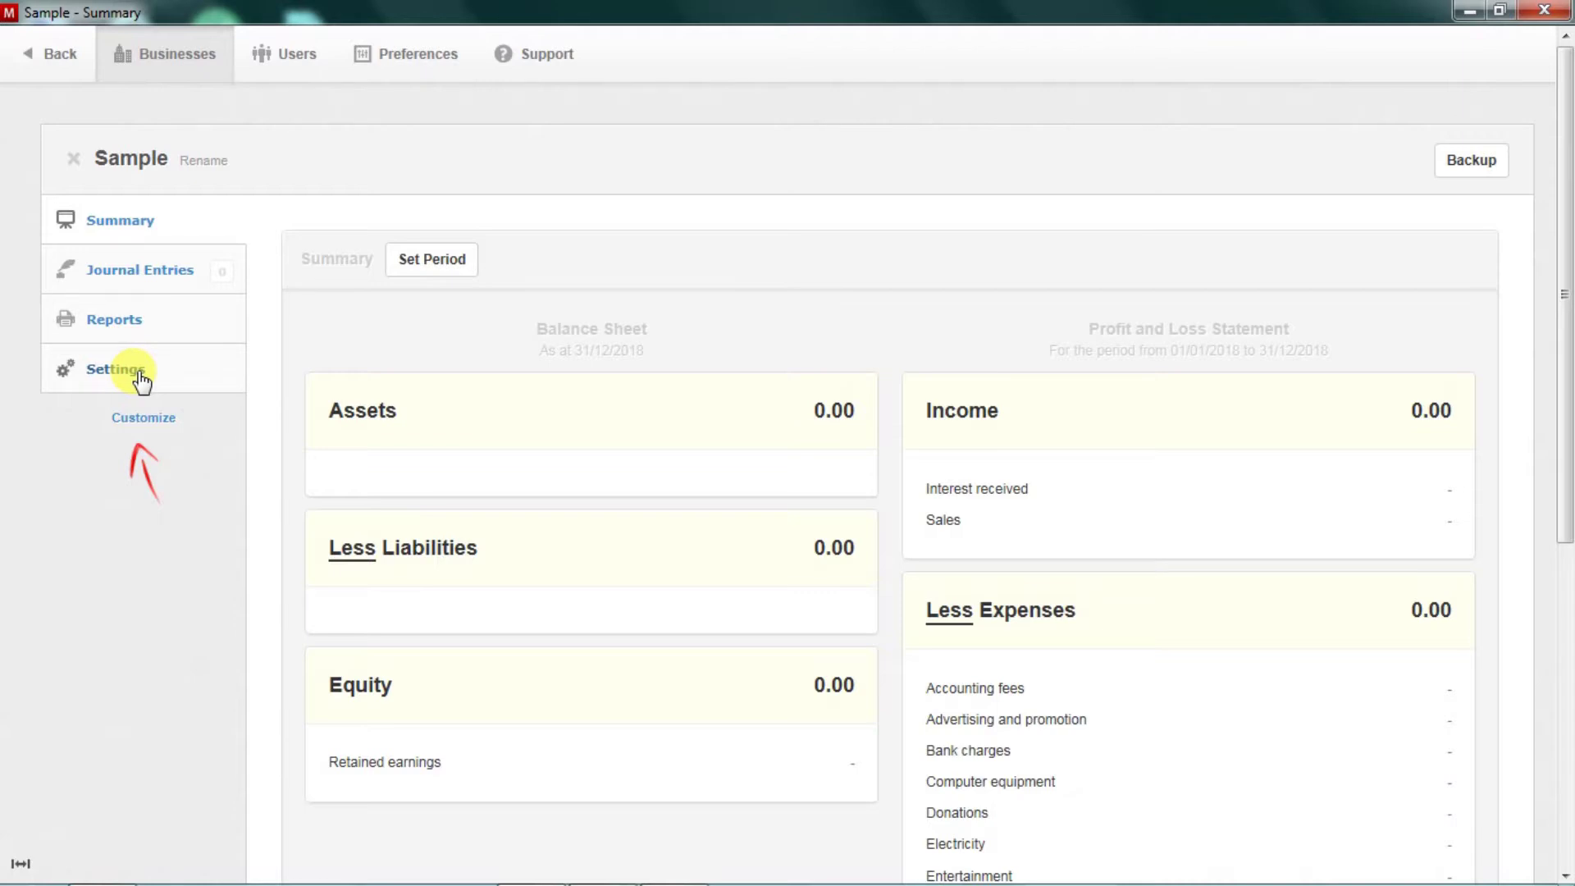
Step: Open the Customize page to see the Sample business's module checklist
left_click(161, 433)
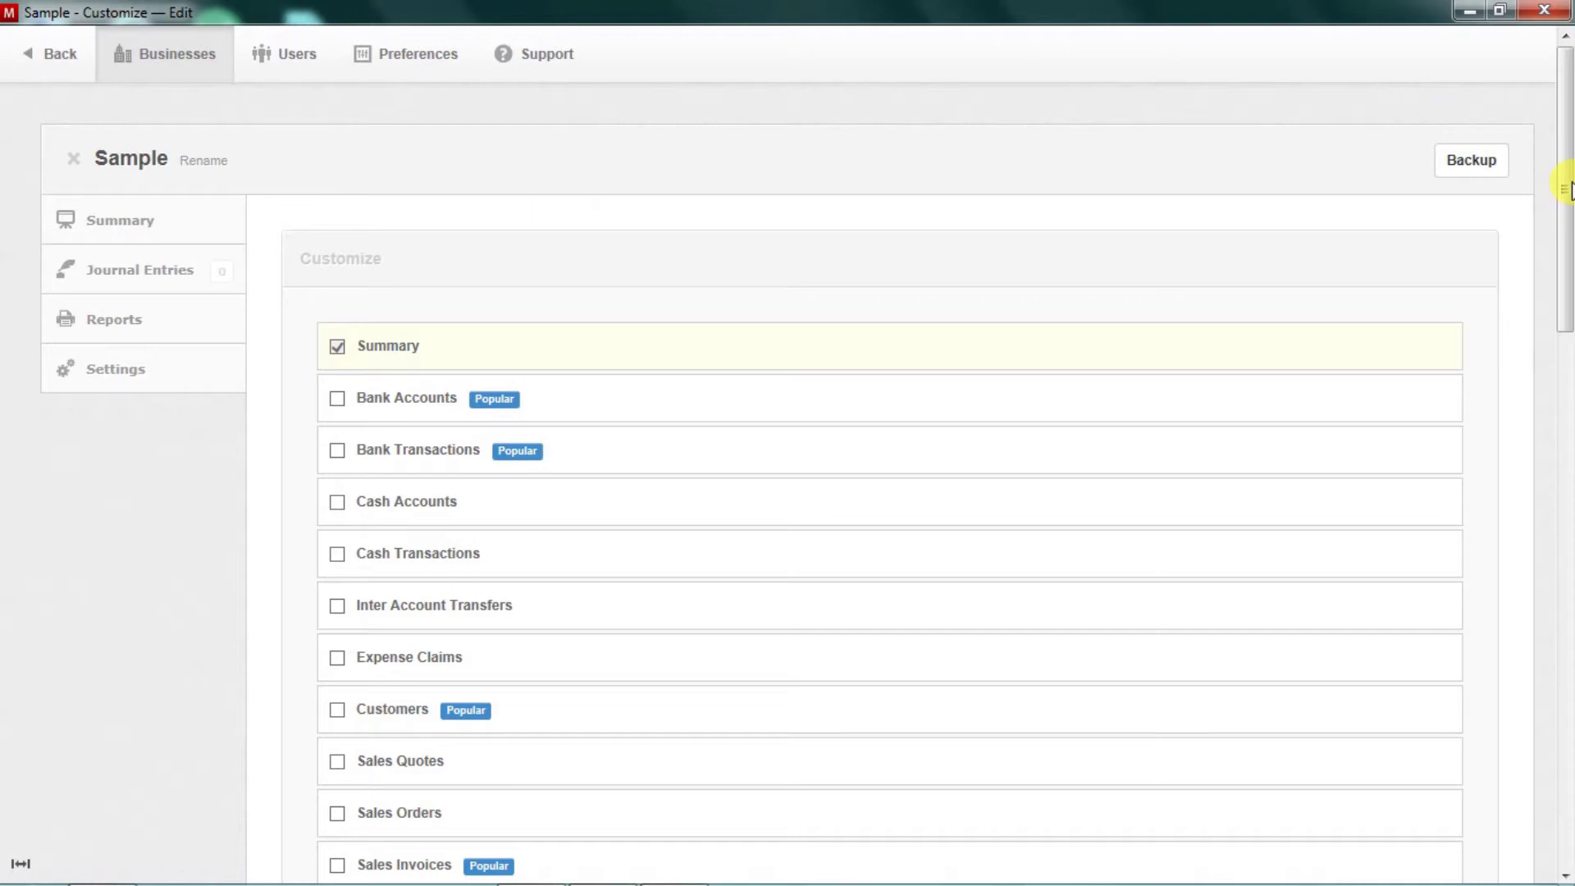
mouse_move(1566, 189)
left_mouse_down()
mouse_move(1564, 727)
mouse_move(1564, 141)
mouse_move(1567, 184)
left_mouse_up()
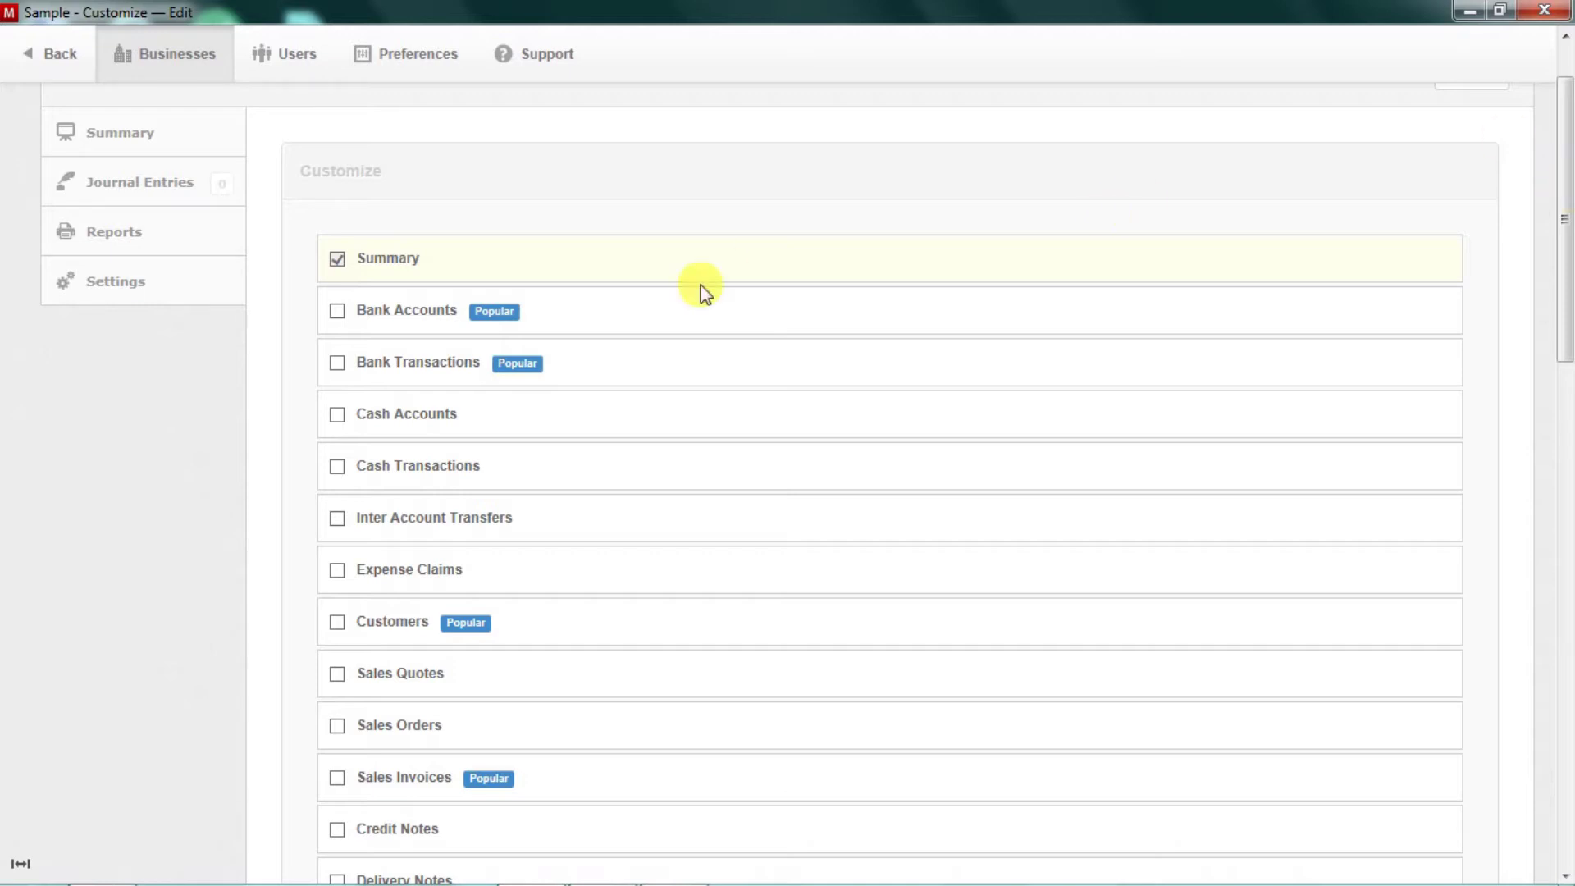
Step: Tick Bank Accounts, Bank Transactions, Cash Accounts, Cash Transactions and Inter Account Transfers
left_click(337, 311)
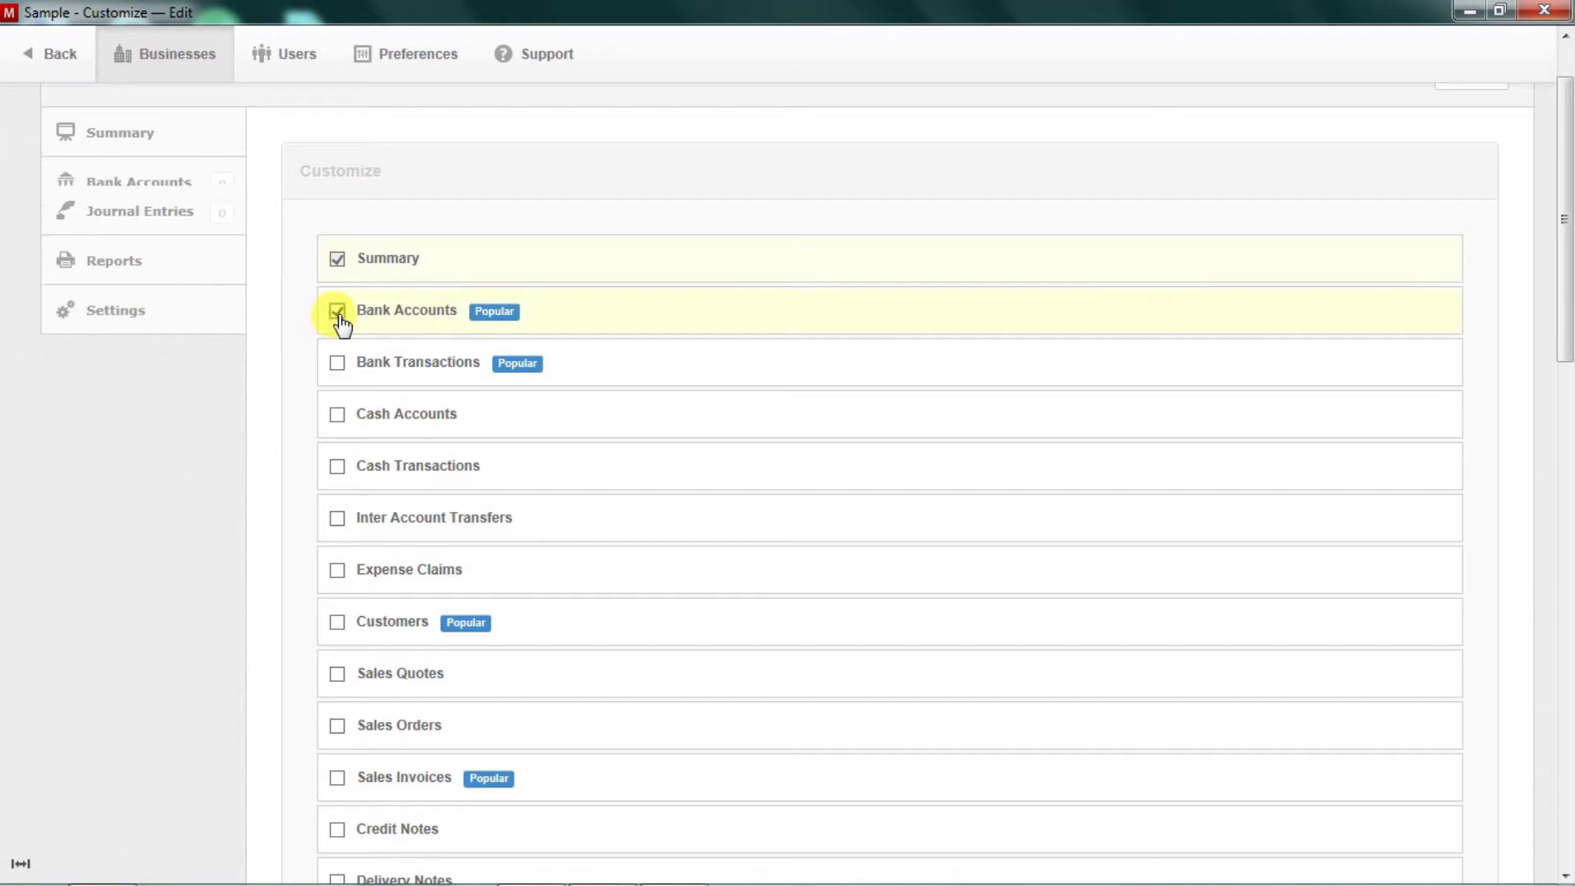
left_click(337, 363)
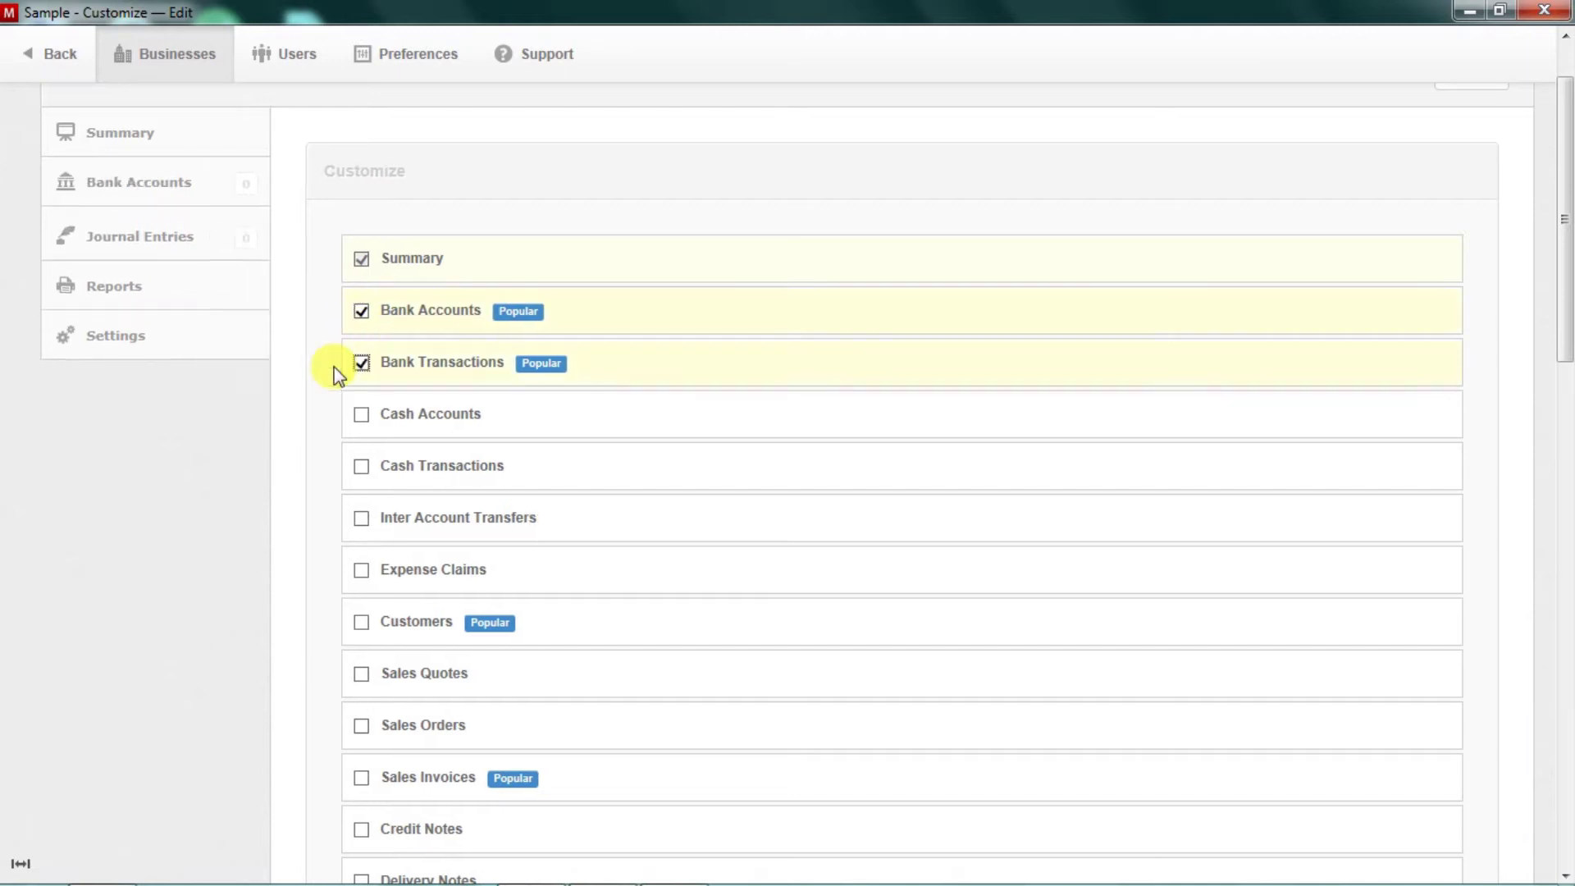
left_click(362, 416)
left_click(362, 467)
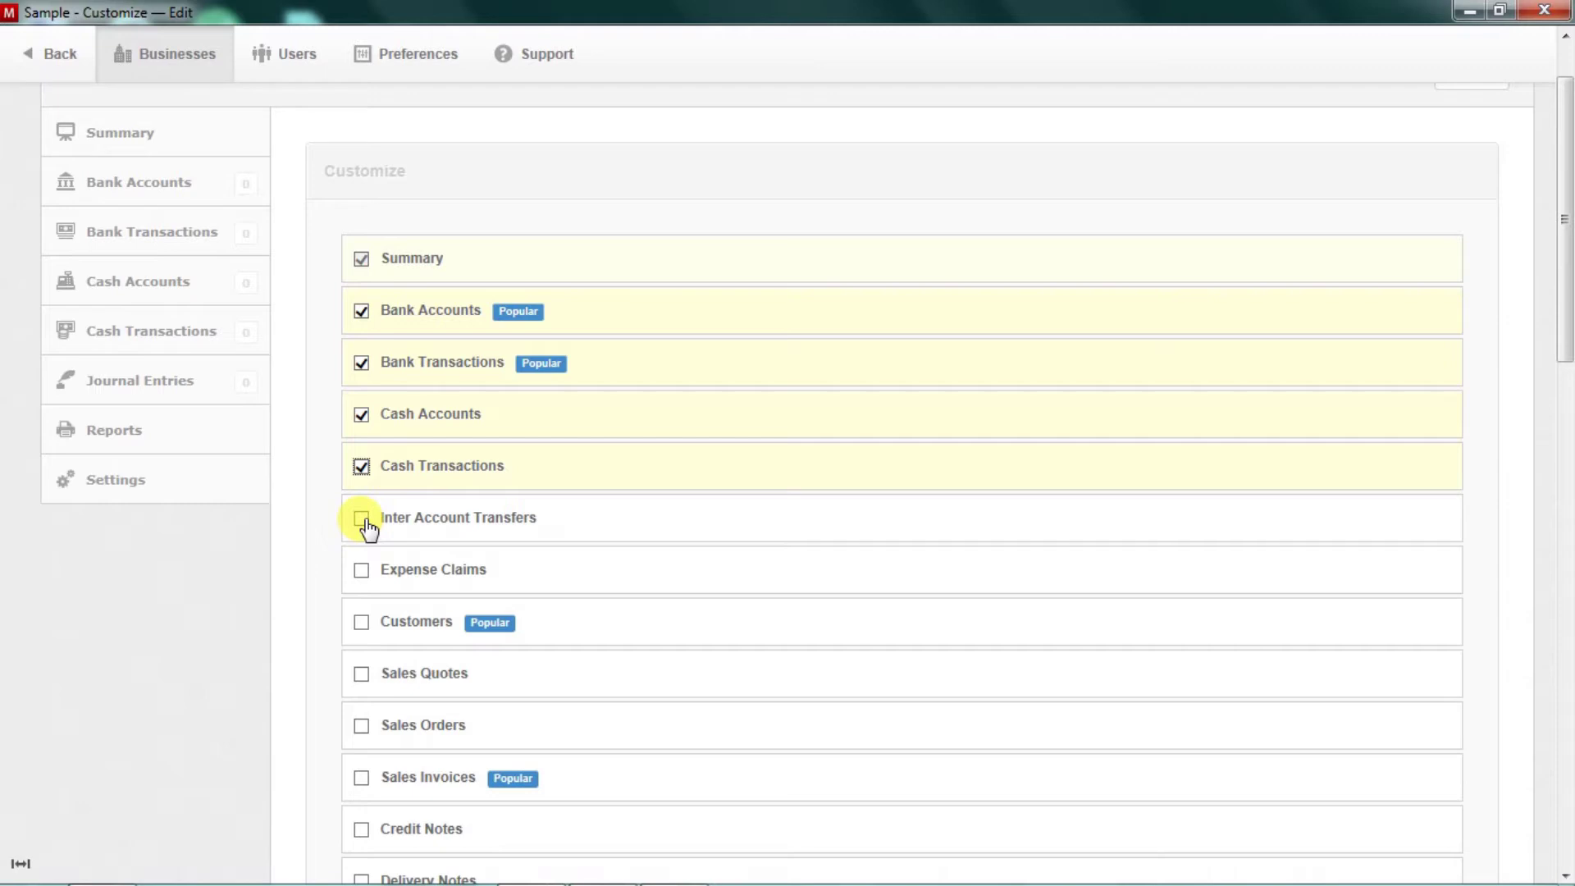
left_click(364, 520)
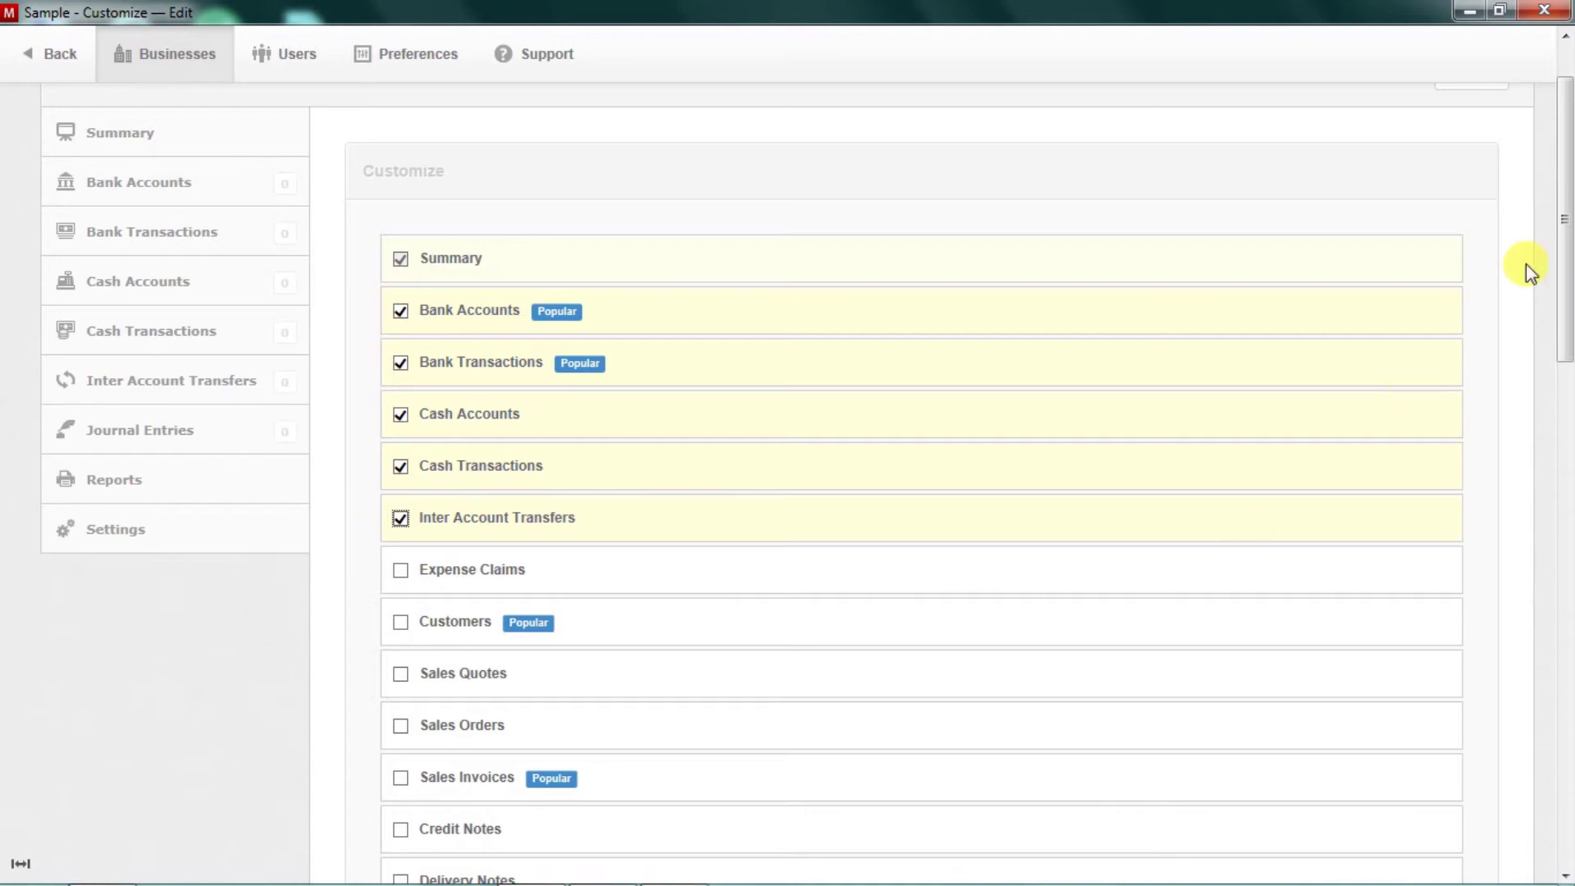
left_click_drag(1567, 258, 1560, 341)
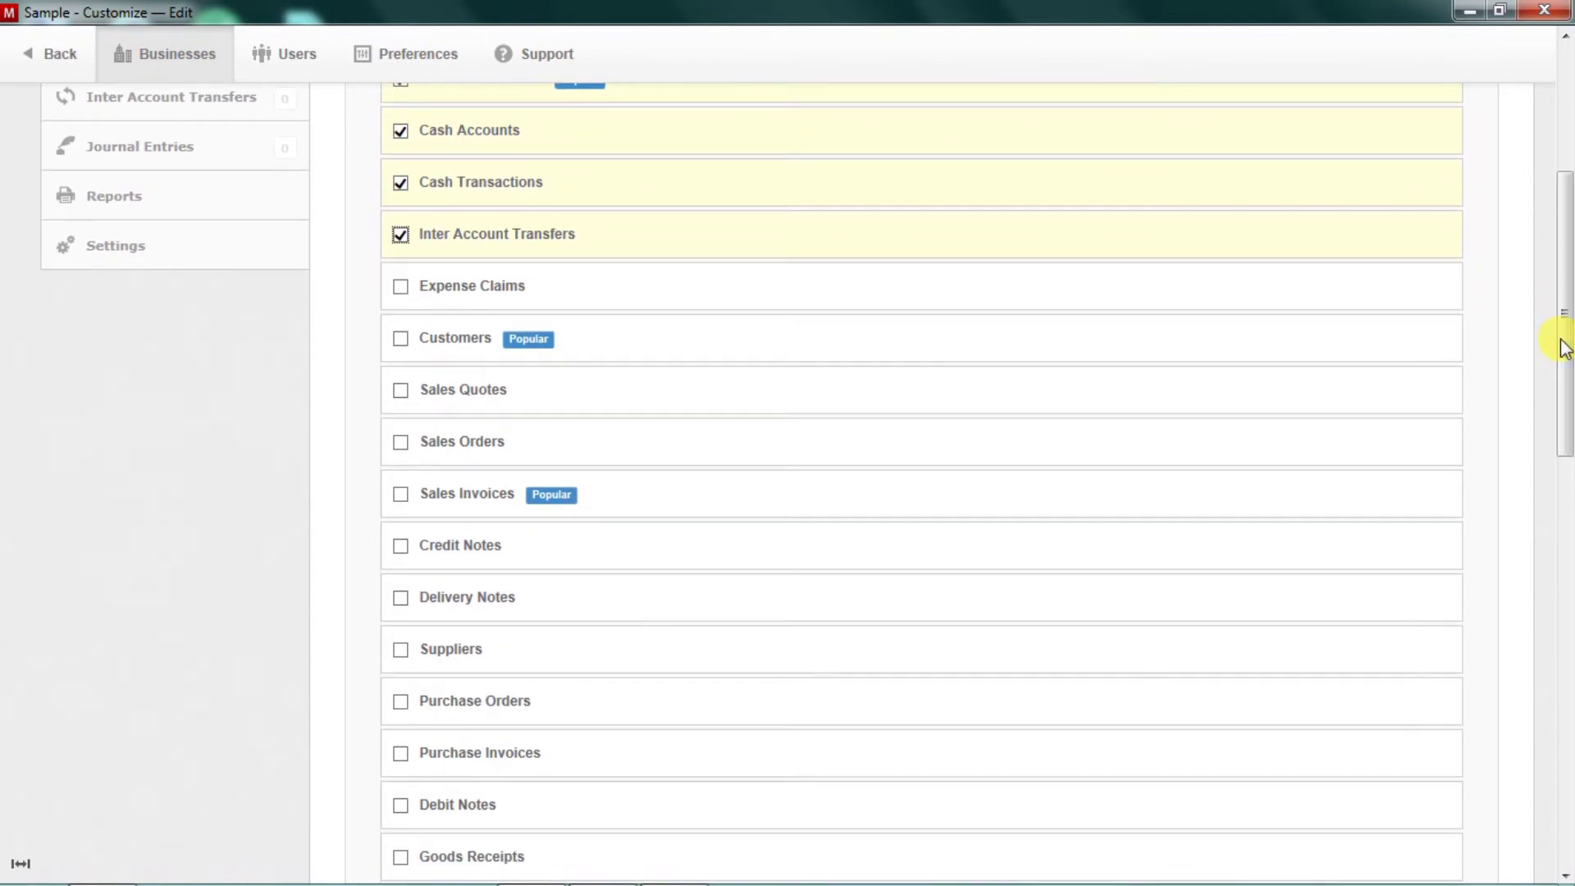
Step: Tick Customers, Sales Quotes, Sales Orders, Sales Invoices, Credit Notes, Delivery Notes and Suppliers
left_click(402, 340)
left_click(402, 392)
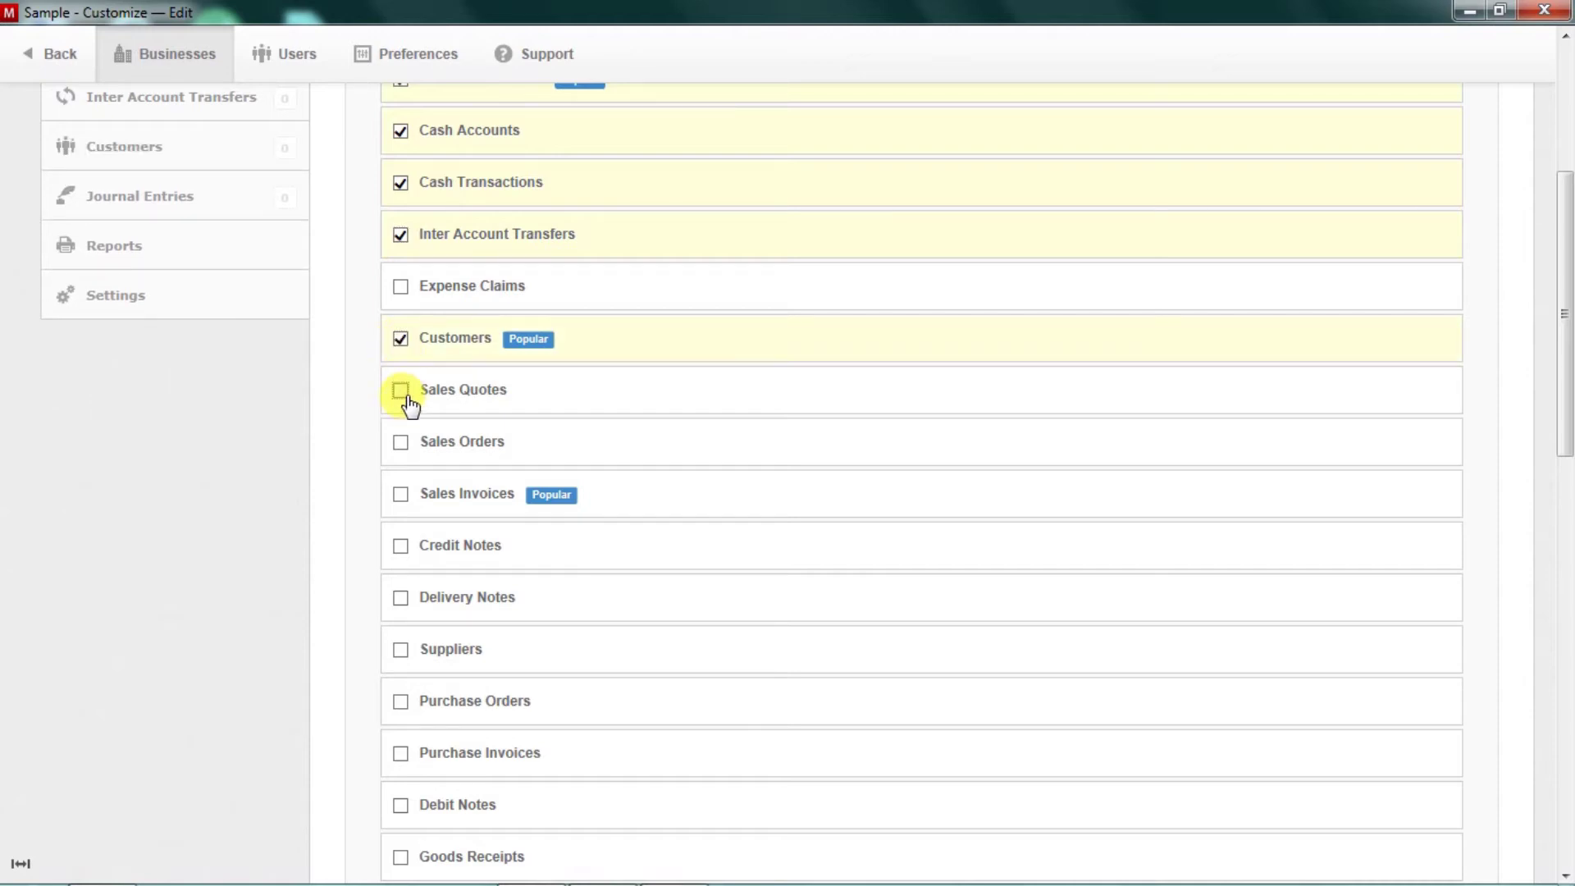
left_click(402, 442)
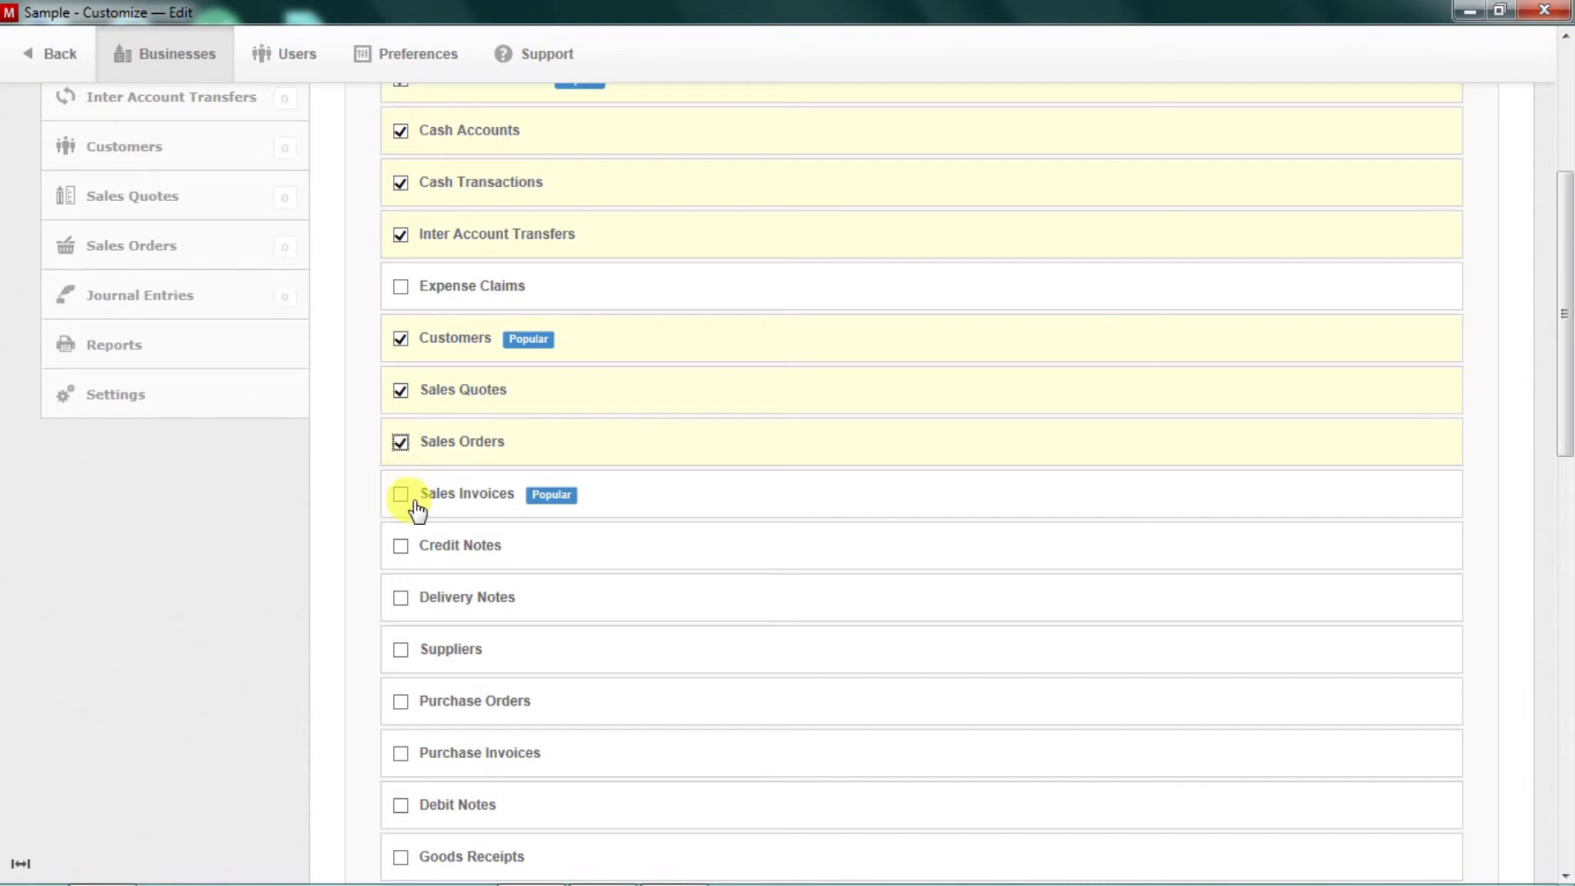
left_click(406, 496)
left_click(429, 551)
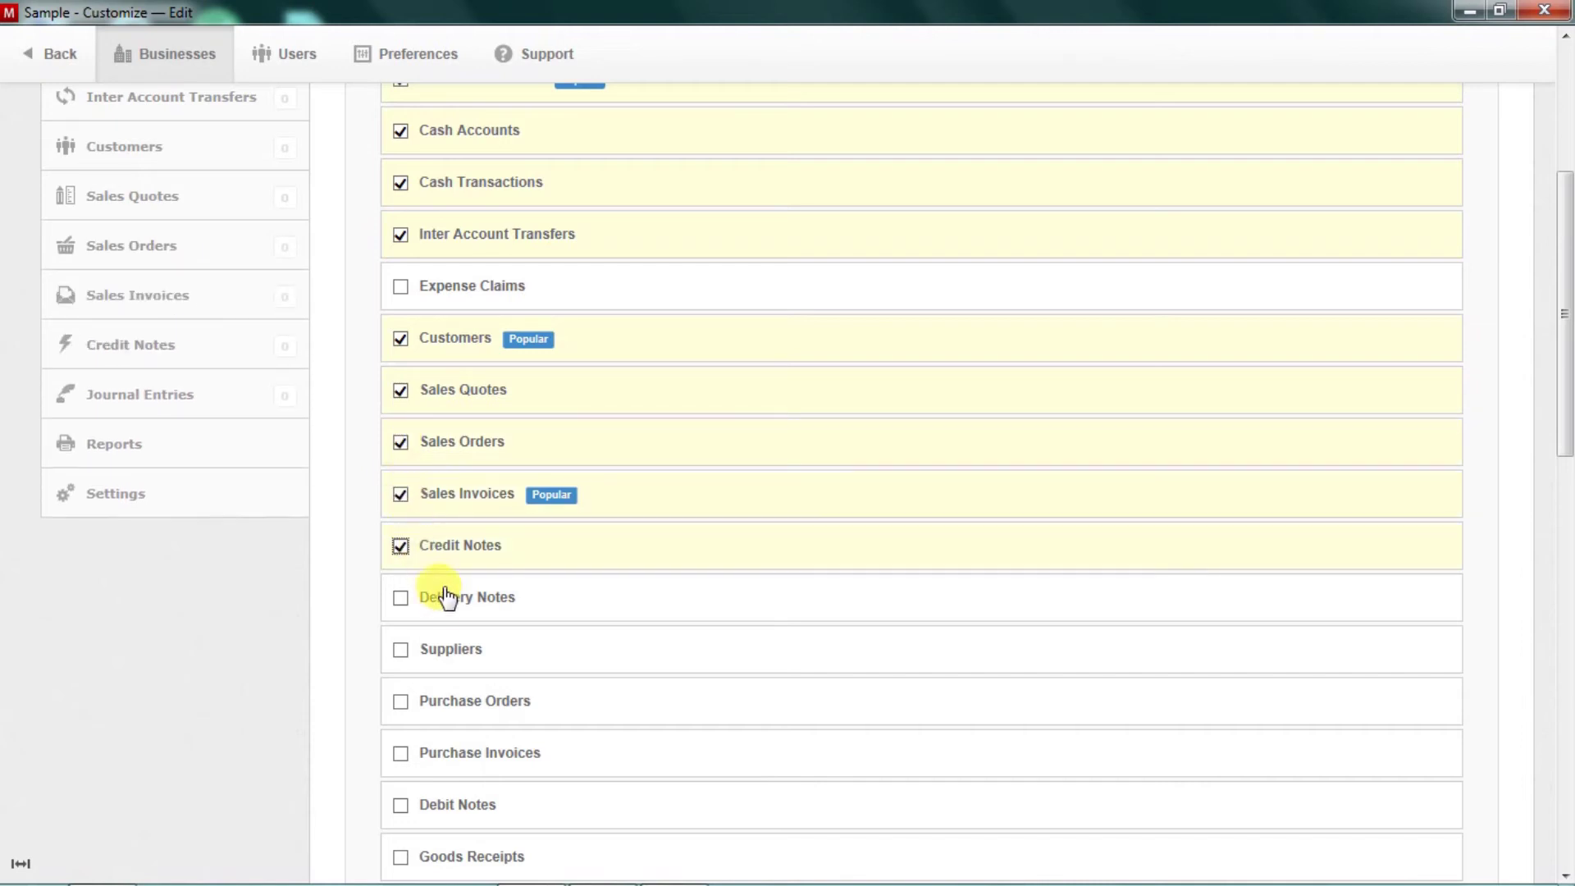
left_click(445, 598)
left_click(464, 652)
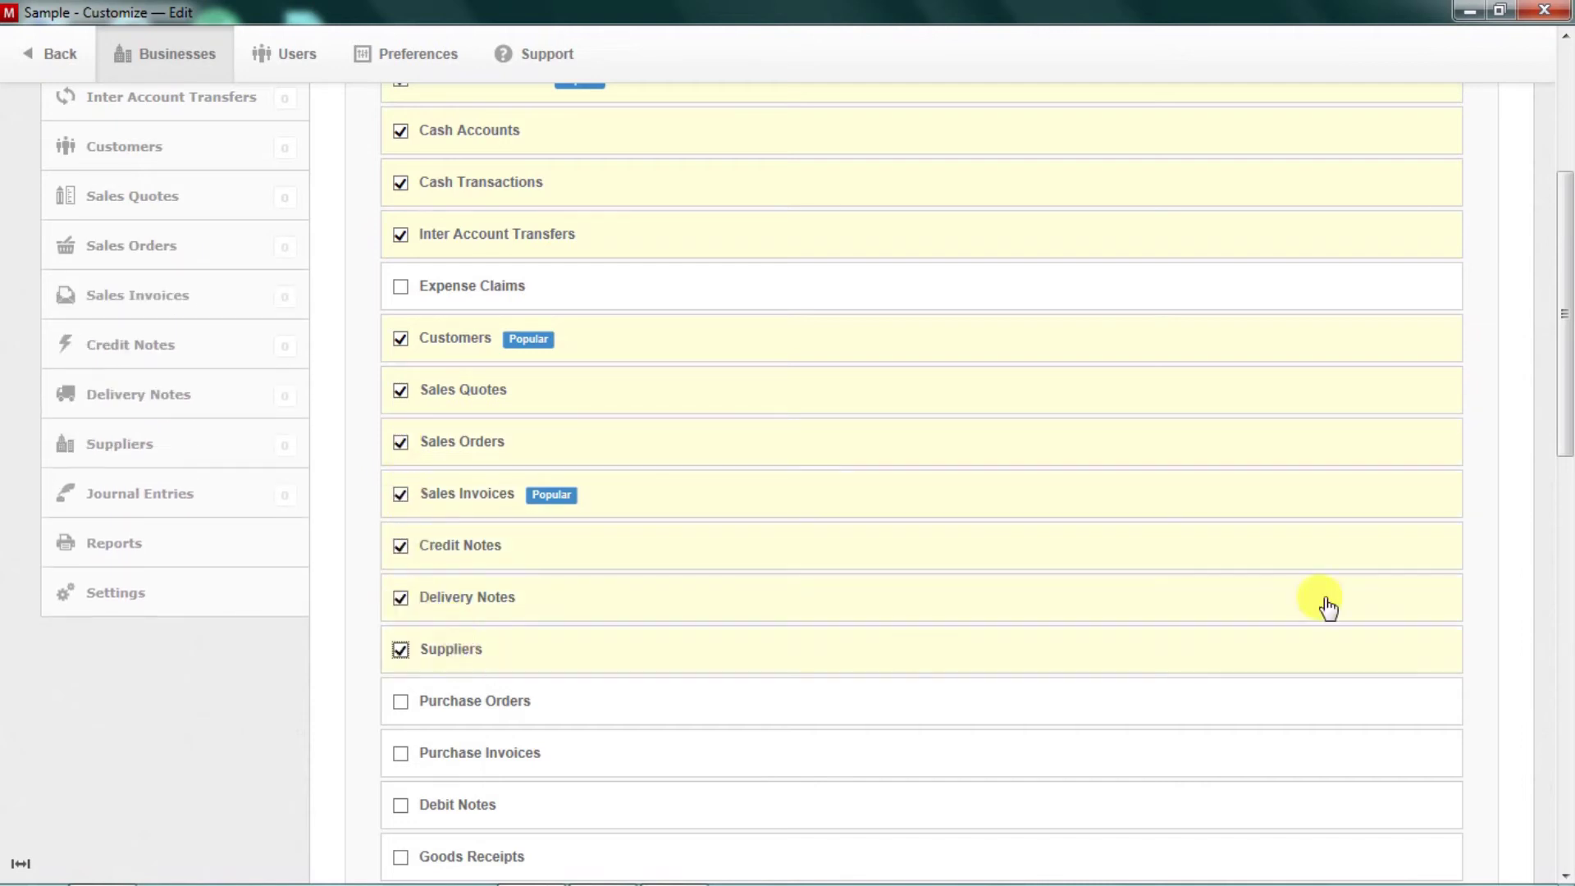
Step: Tick Purchase Orders, Purchase Invoices, Debit Notes, Goods Receipts and Inventory Items, Transfers and Write-offs
left_click_drag(1564, 309, 1566, 428)
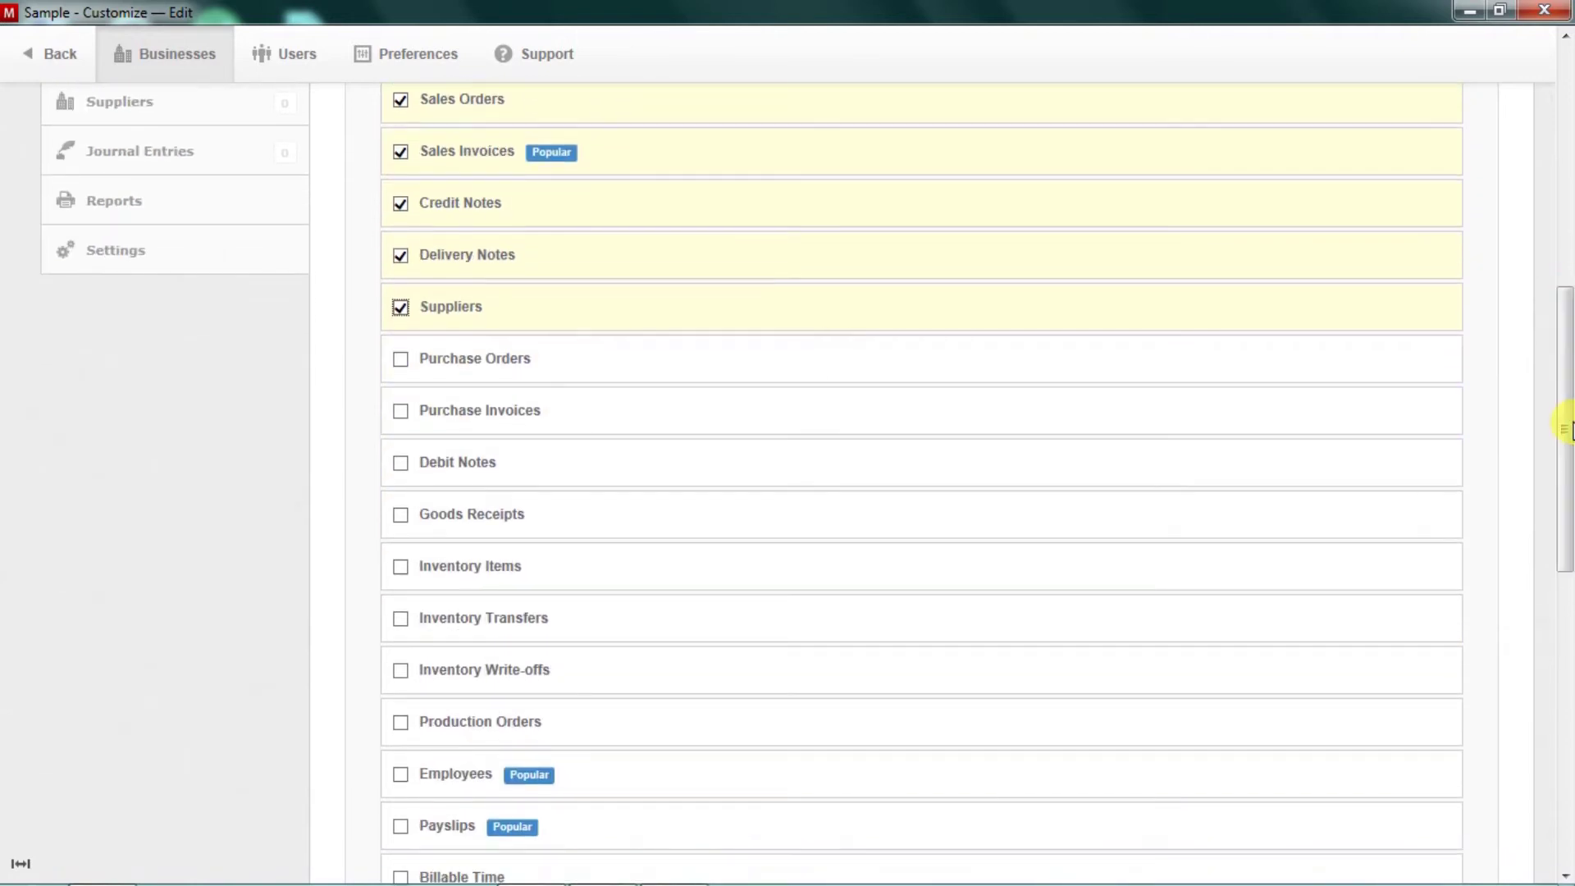
left_click(438, 361)
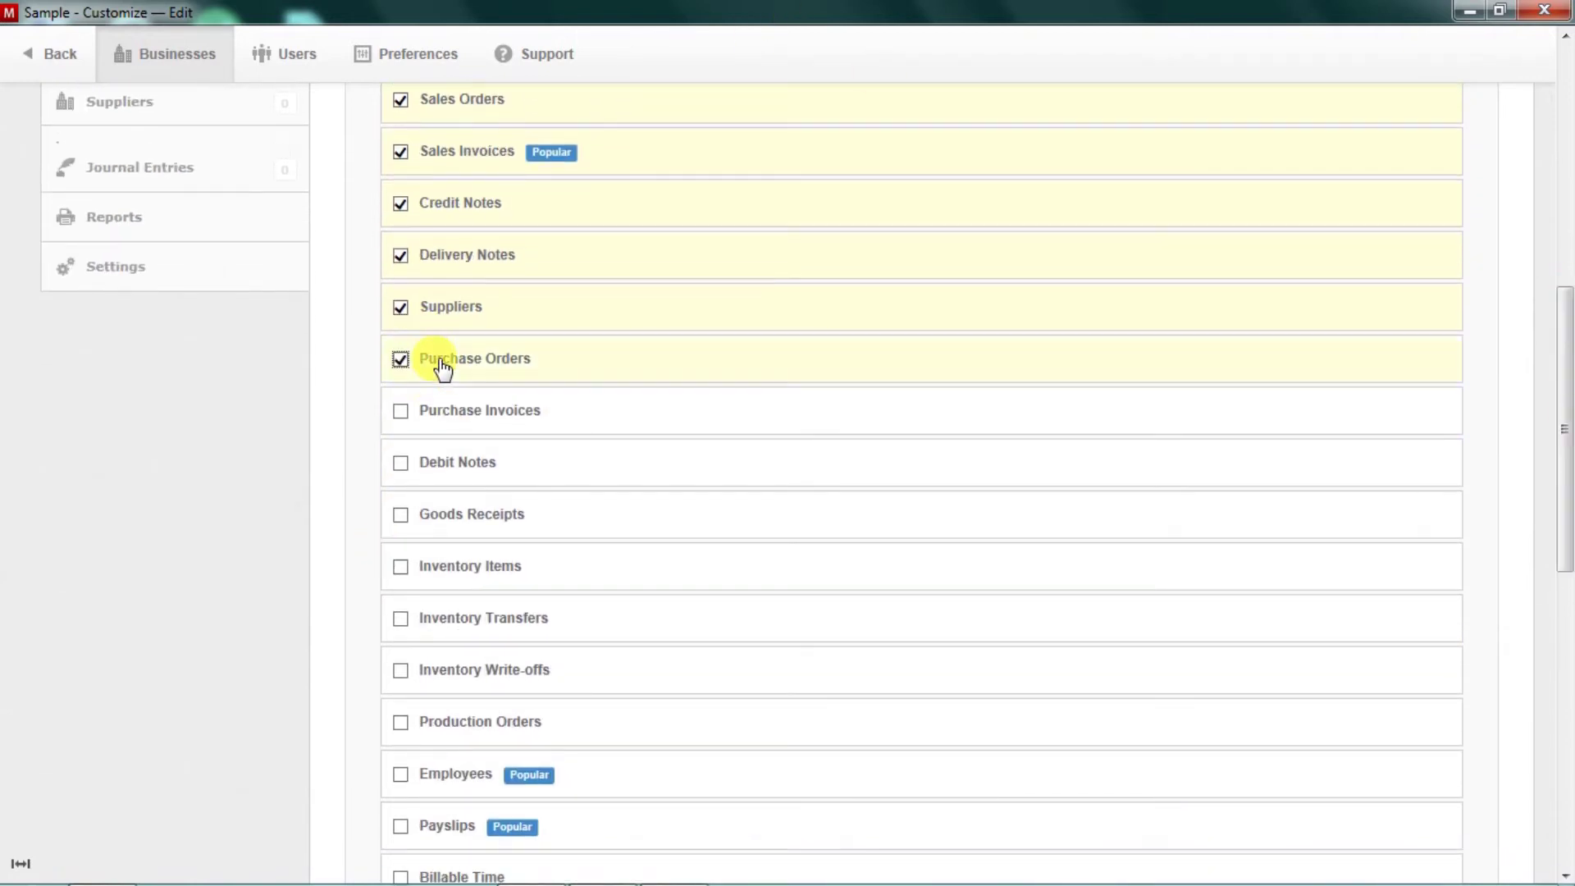
left_click(406, 417)
left_click(421, 469)
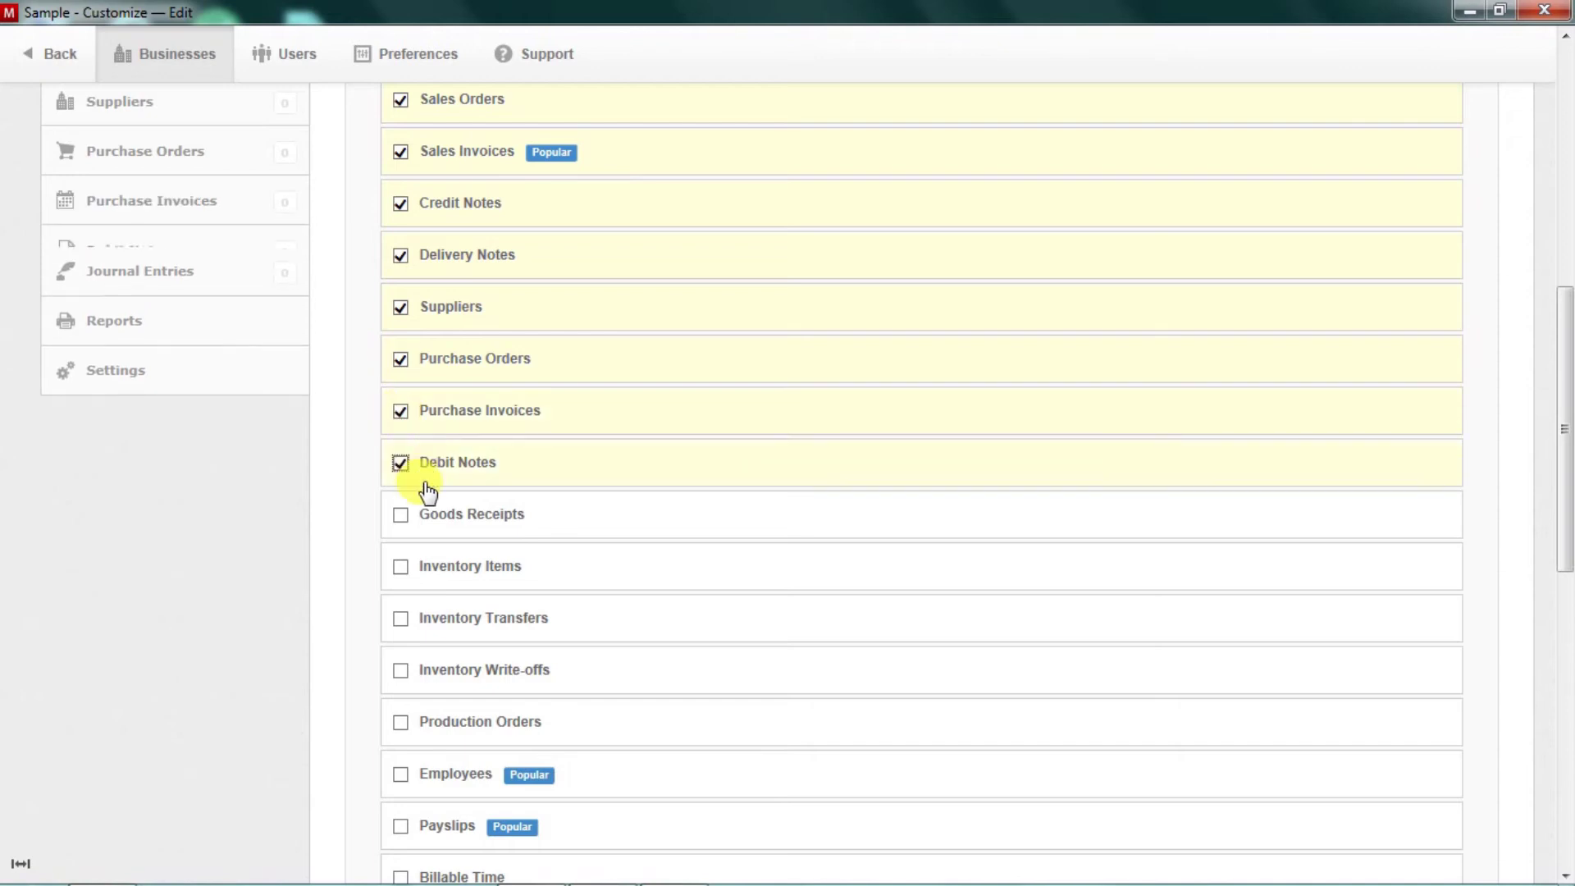
left_click(437, 529)
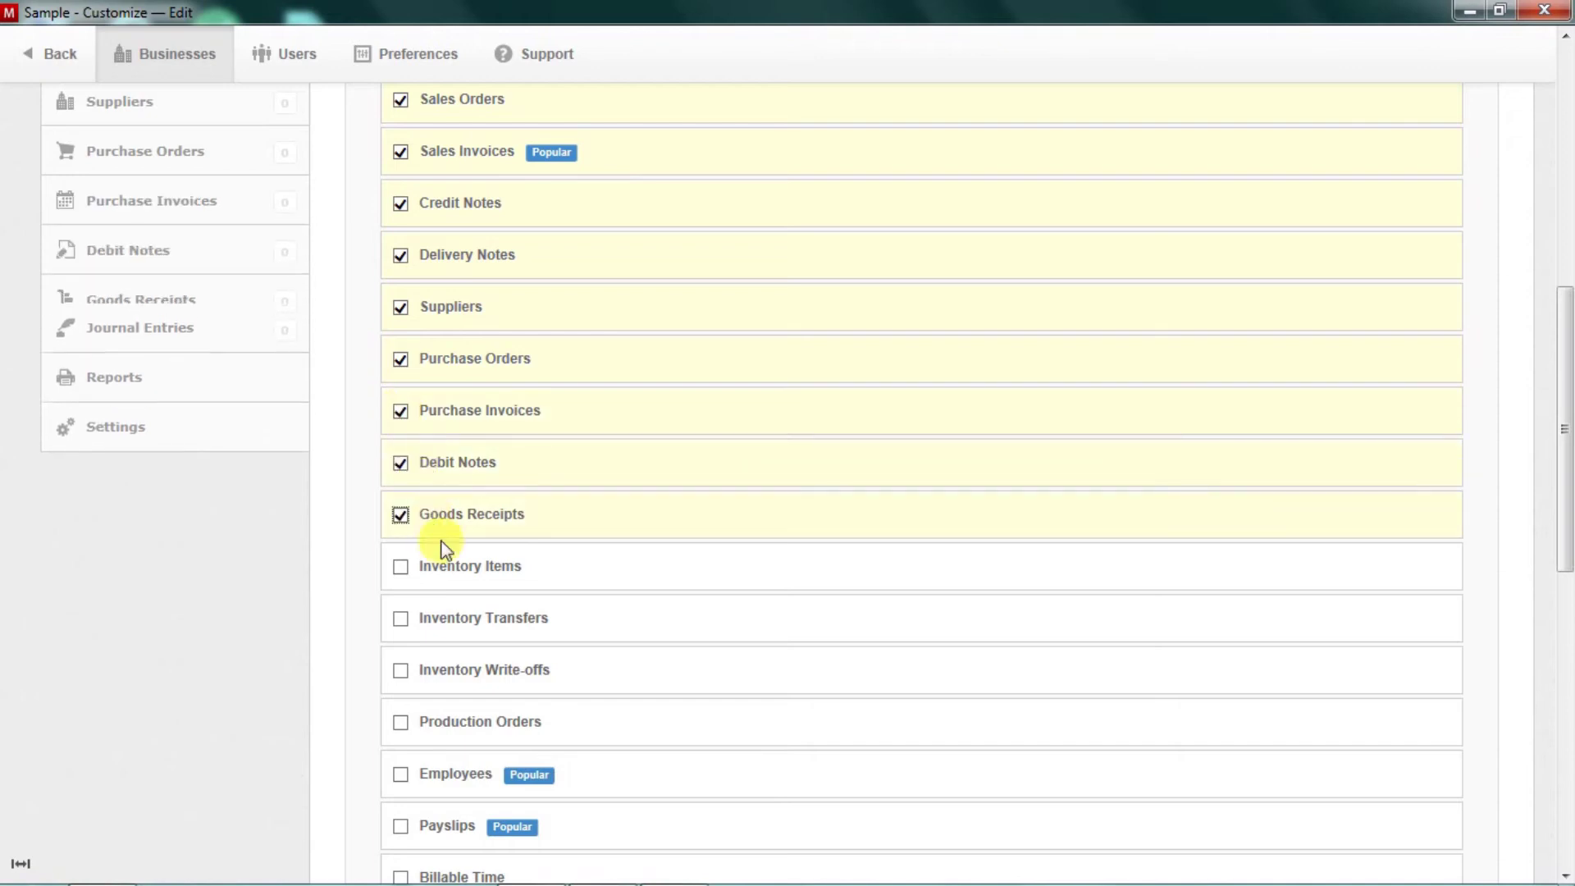
left_click(455, 580)
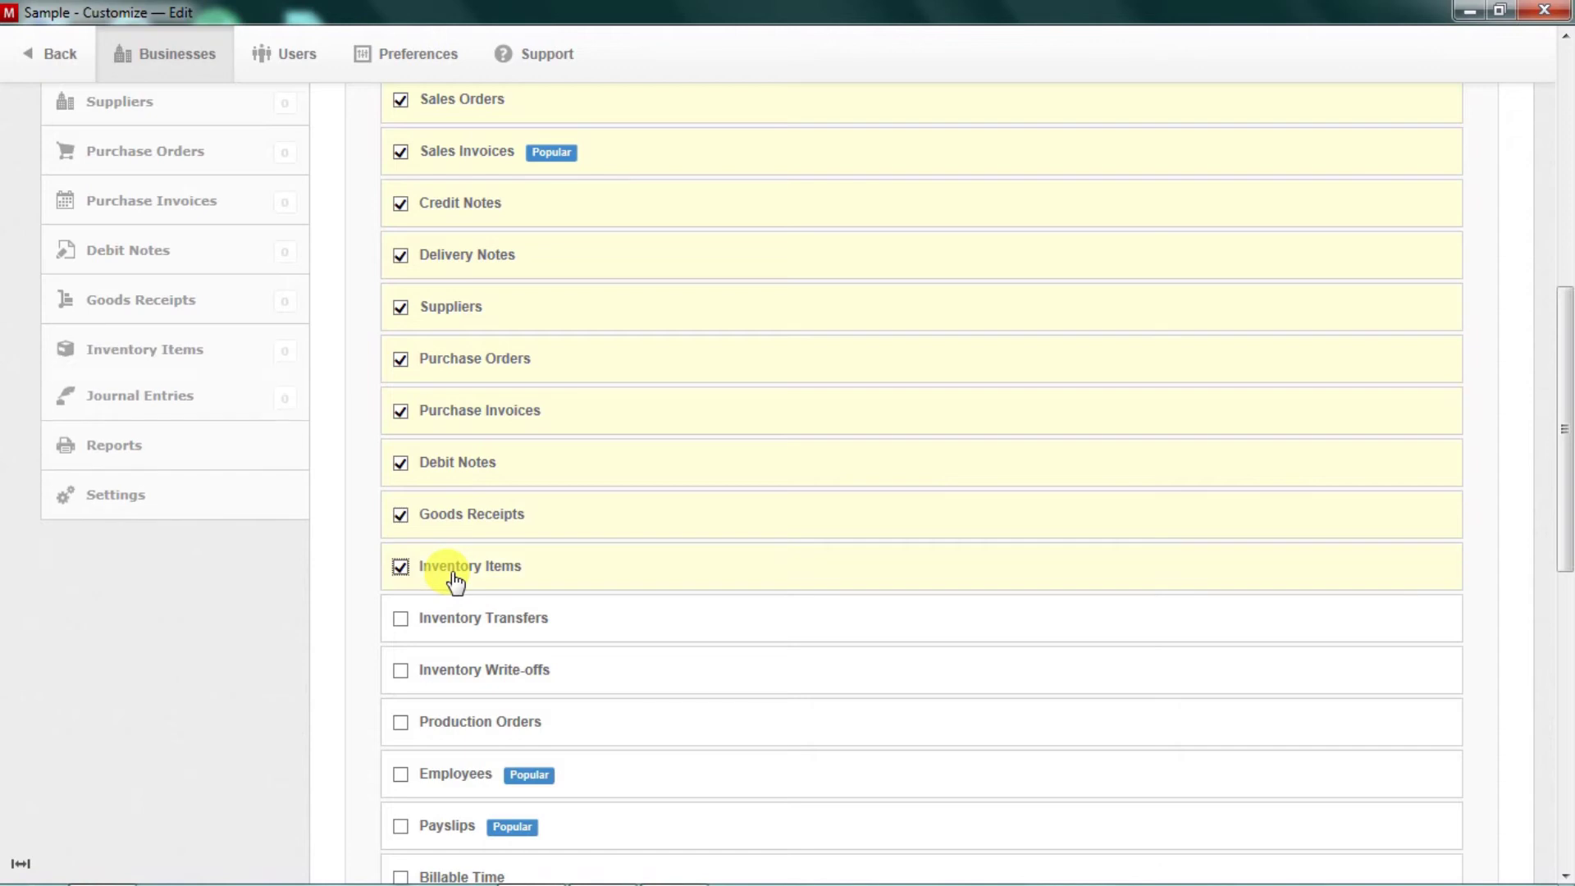
left_click(472, 634)
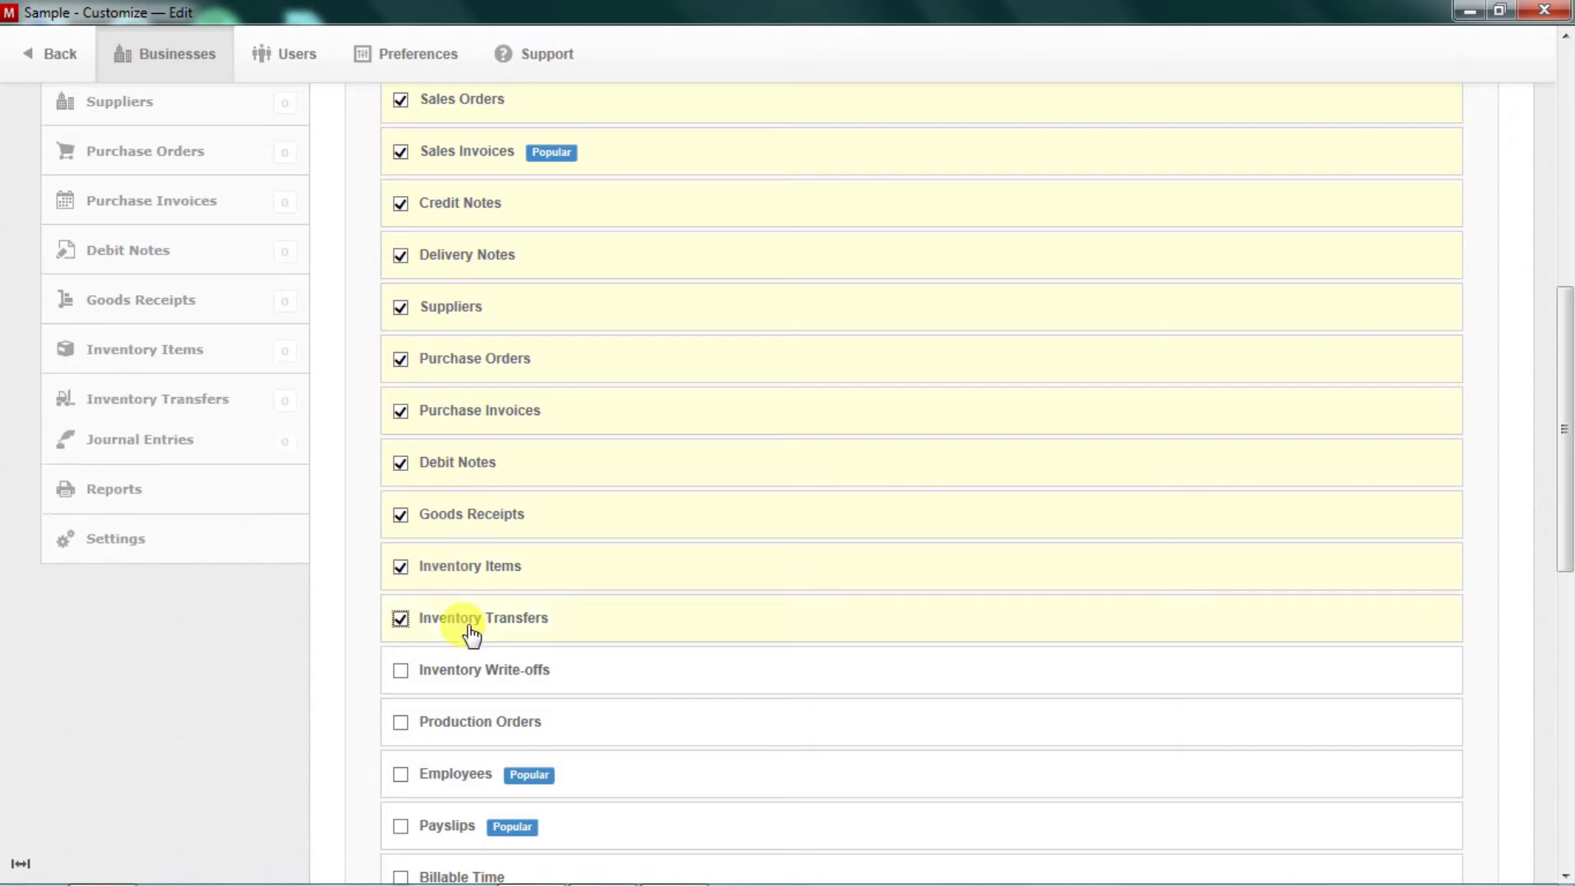
left_click(480, 684)
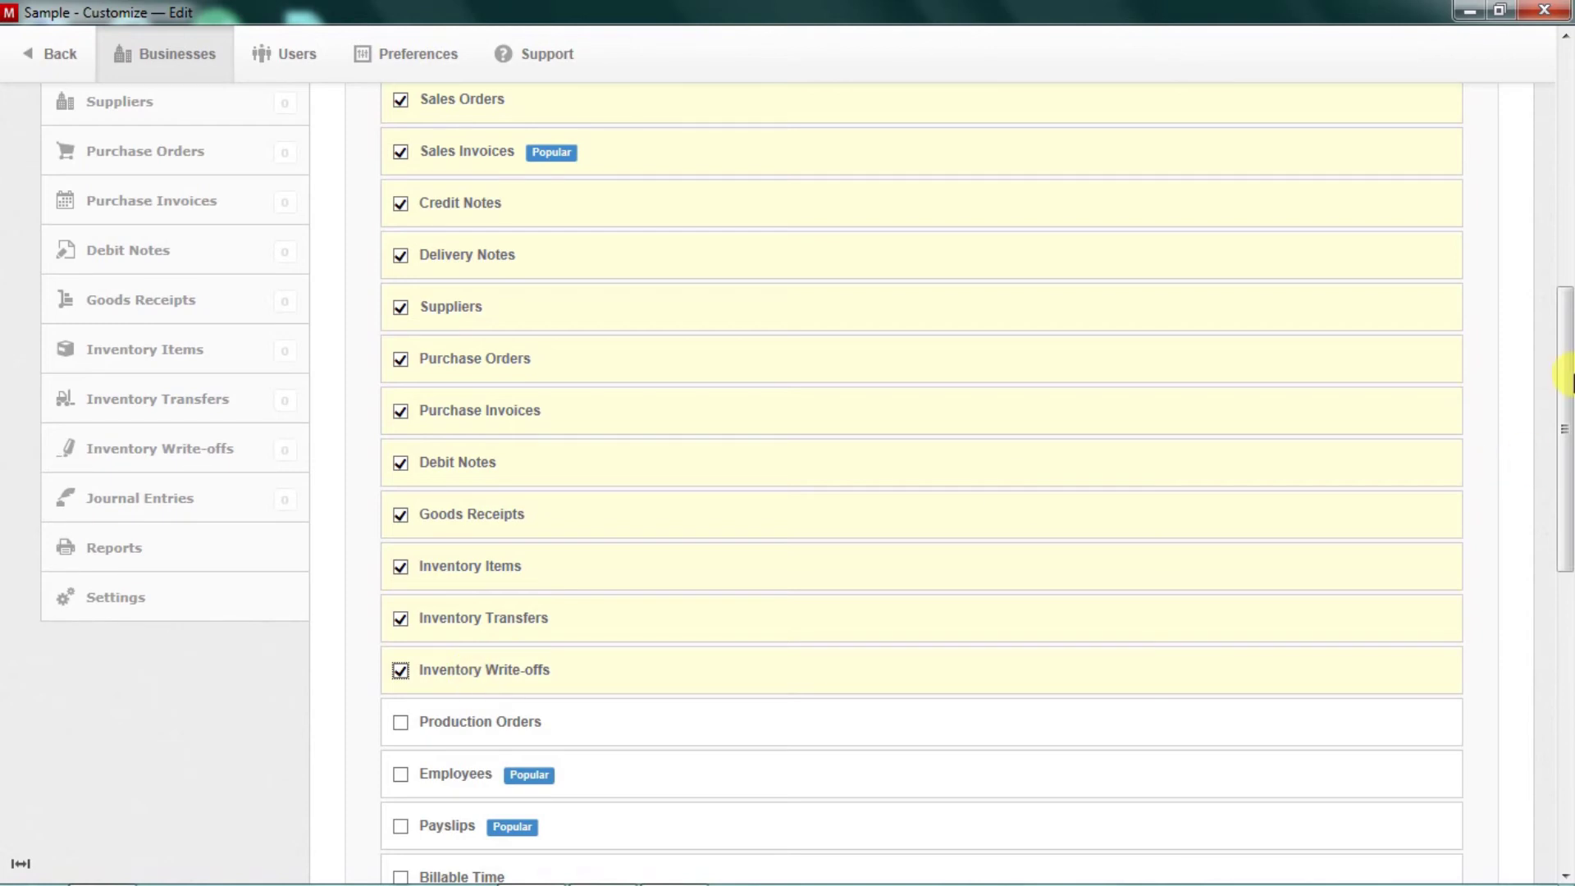
Step: Tick Production Orders, Employees, Payslips and Fixed Assets further down the checklist
scroll(1565, 415, "down", 2)
left_click_drag(1564, 410, 1565, 557)
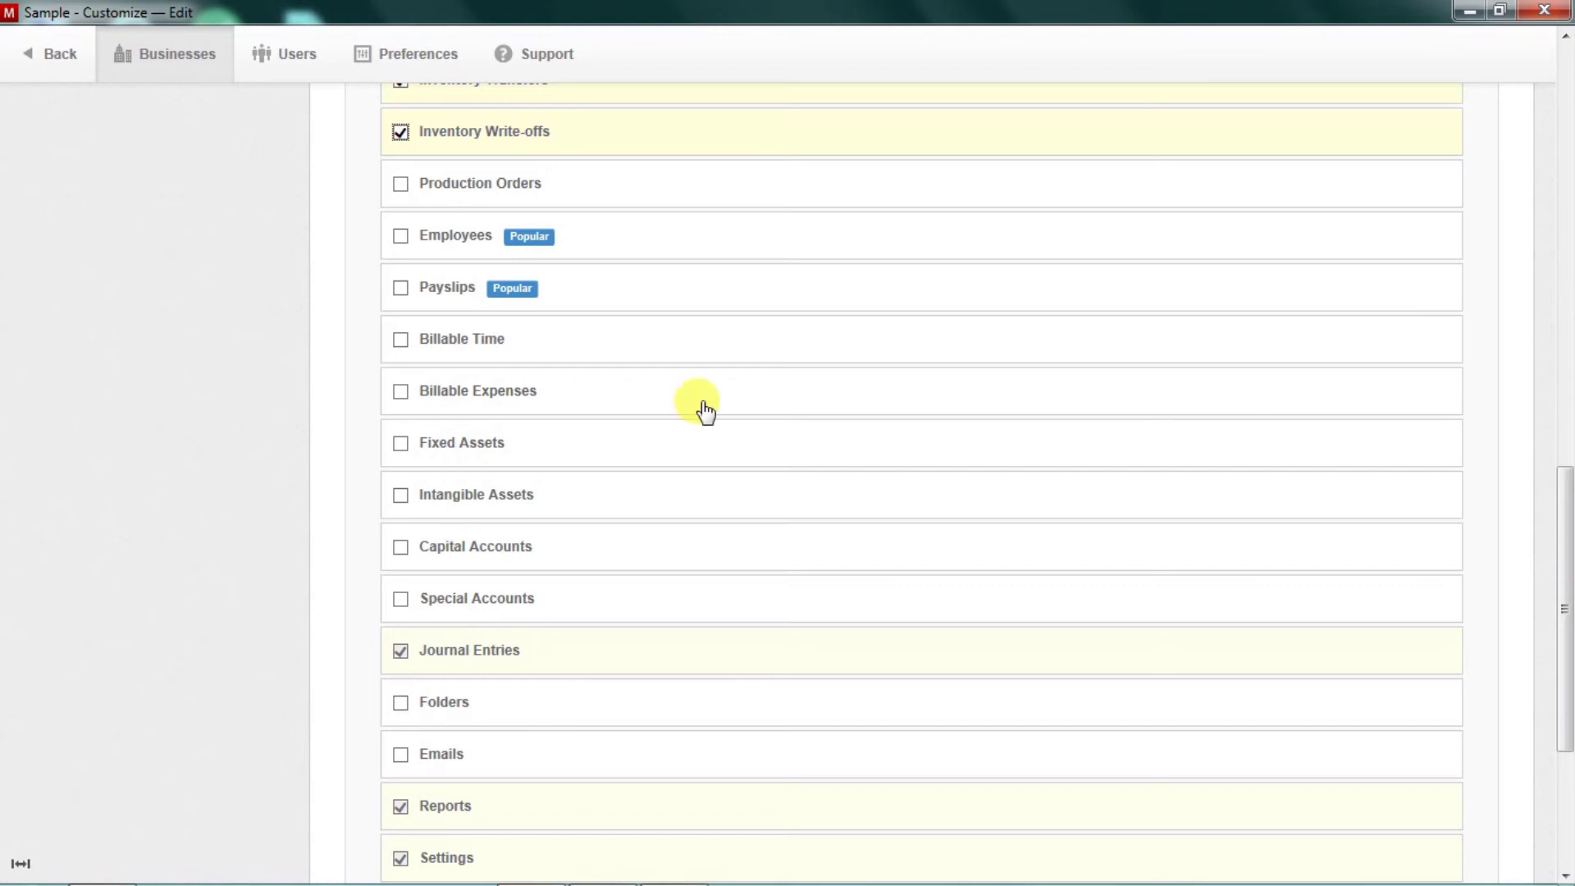
left_click(418, 185)
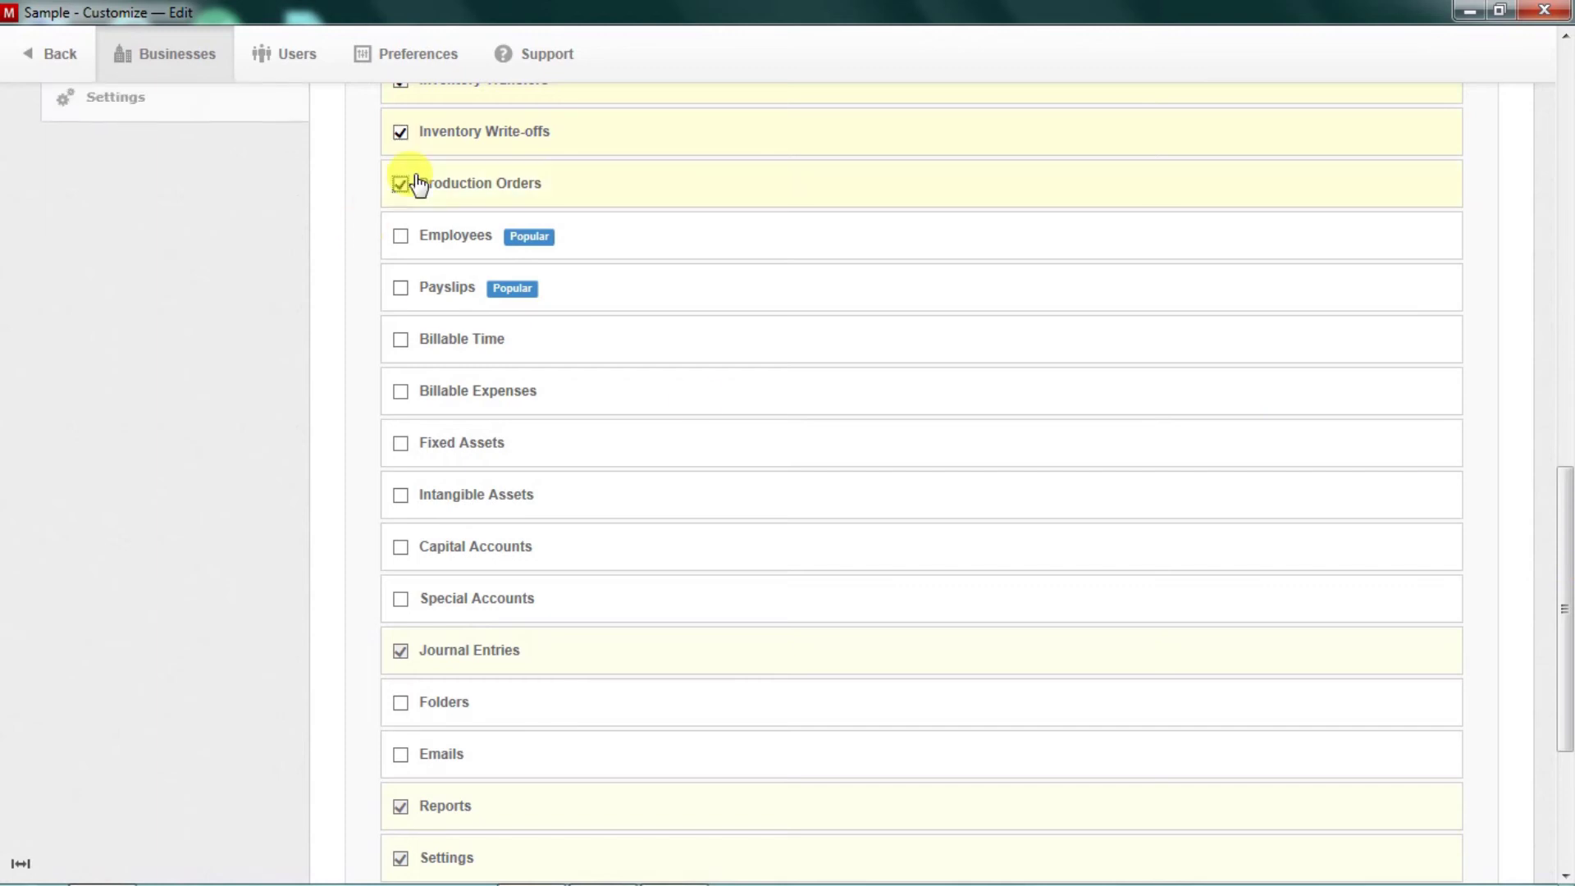
left_click(429, 245)
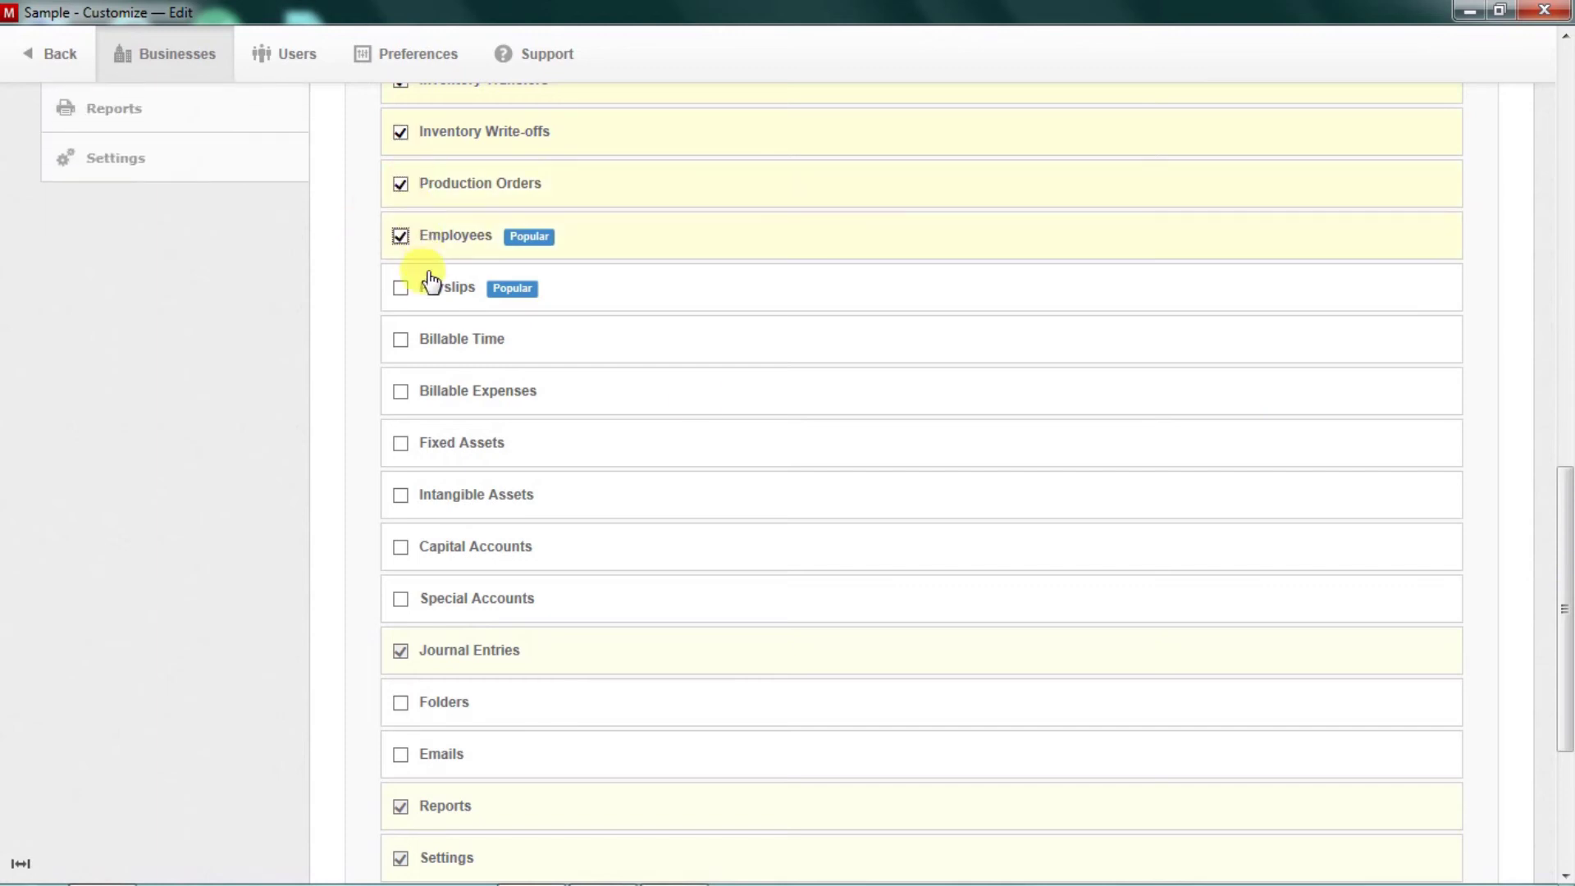
left_click(431, 291)
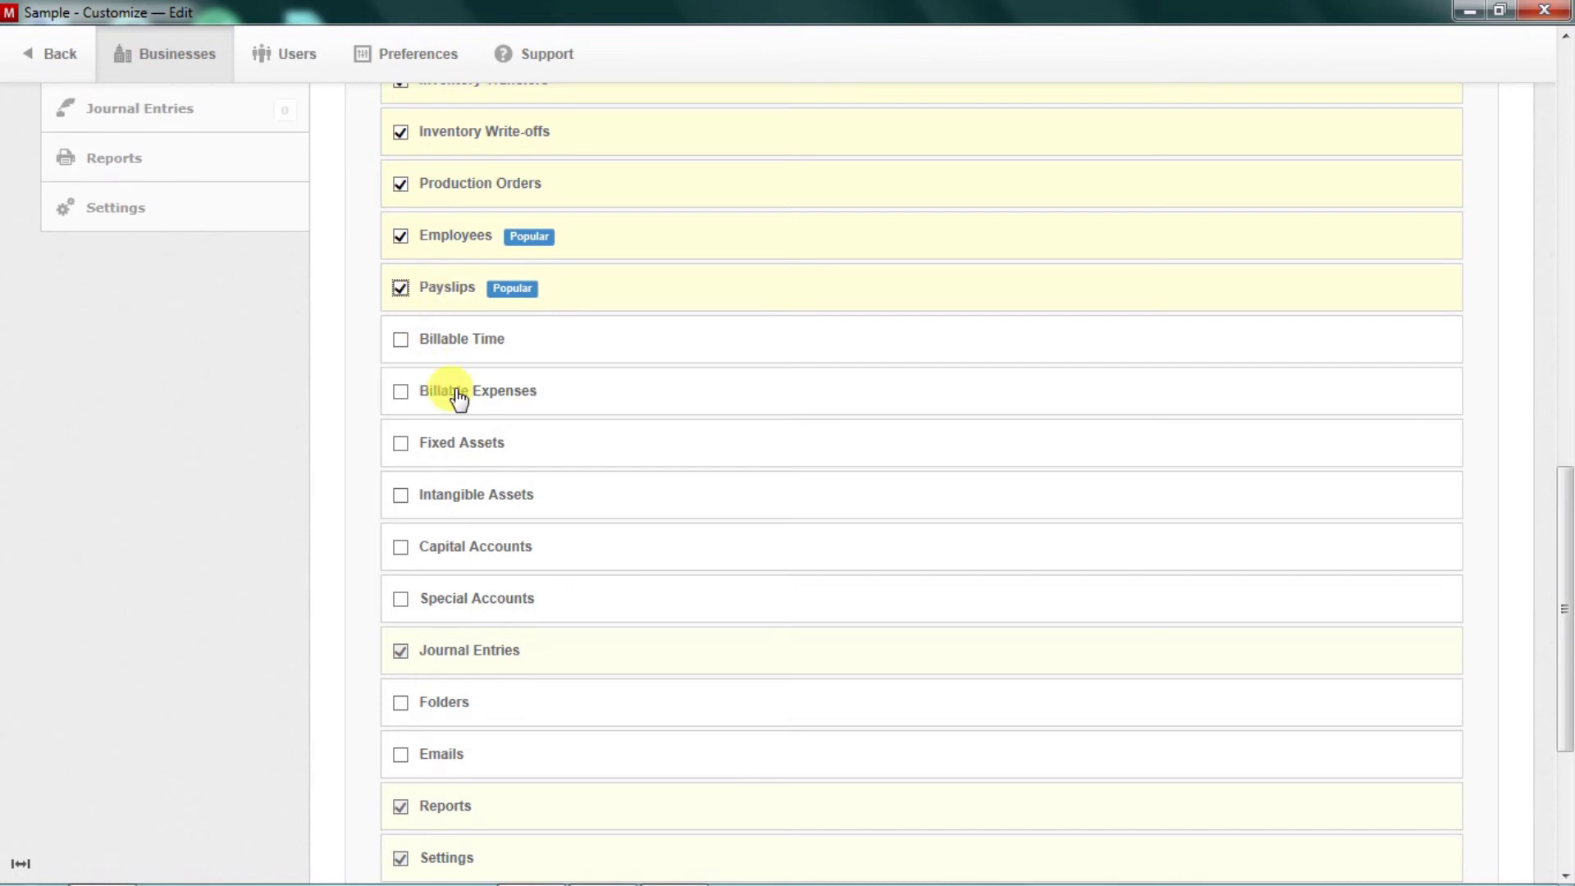
left_click(451, 451)
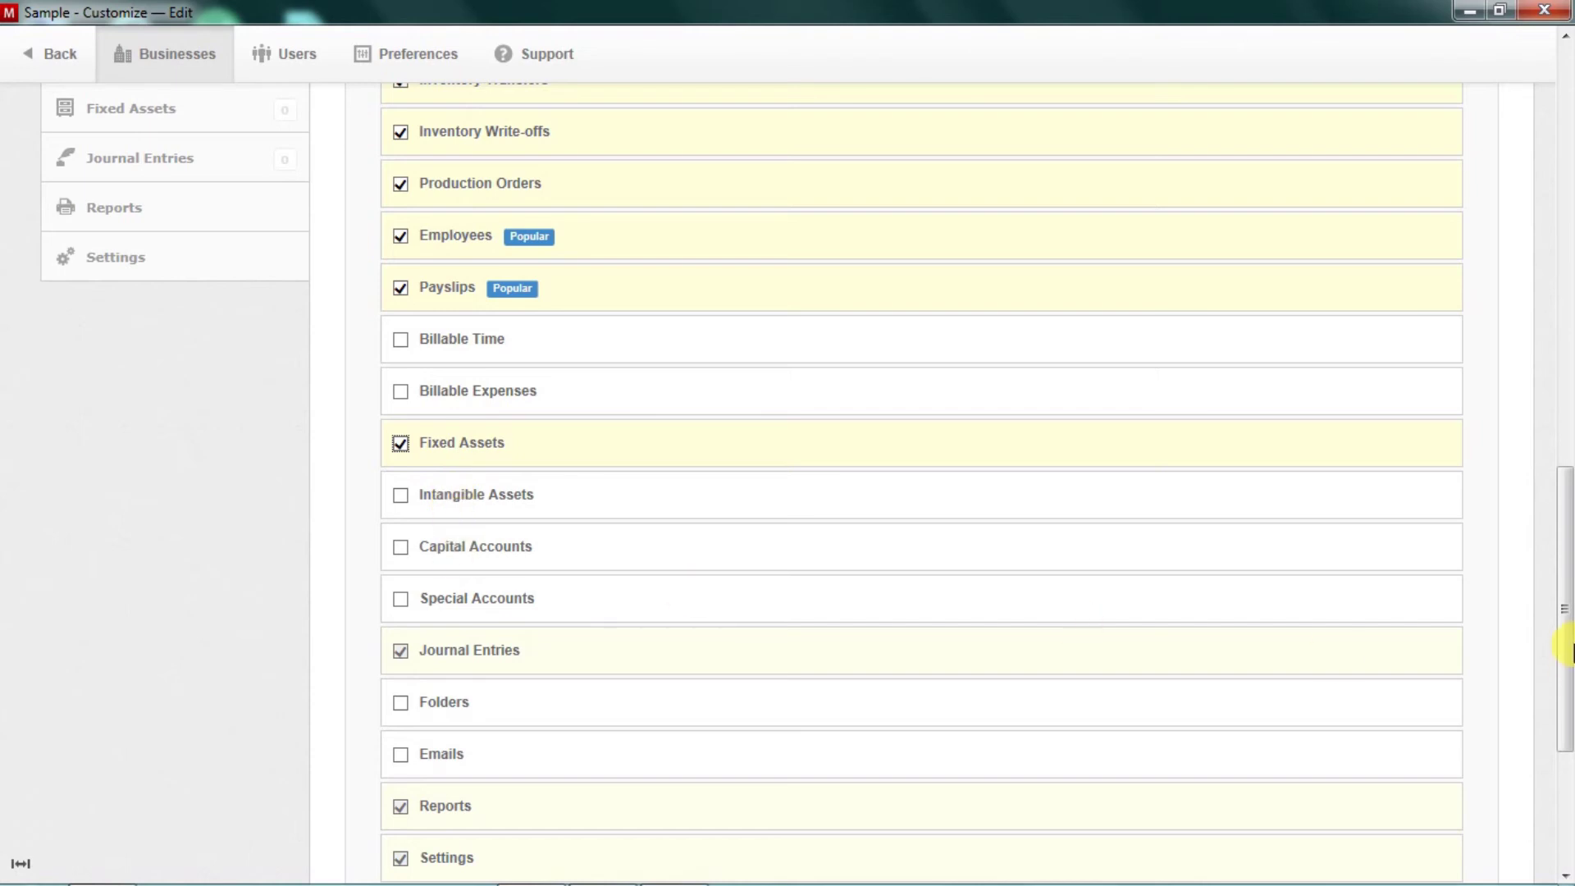
left_click_drag(1568, 660, 1564, 221)
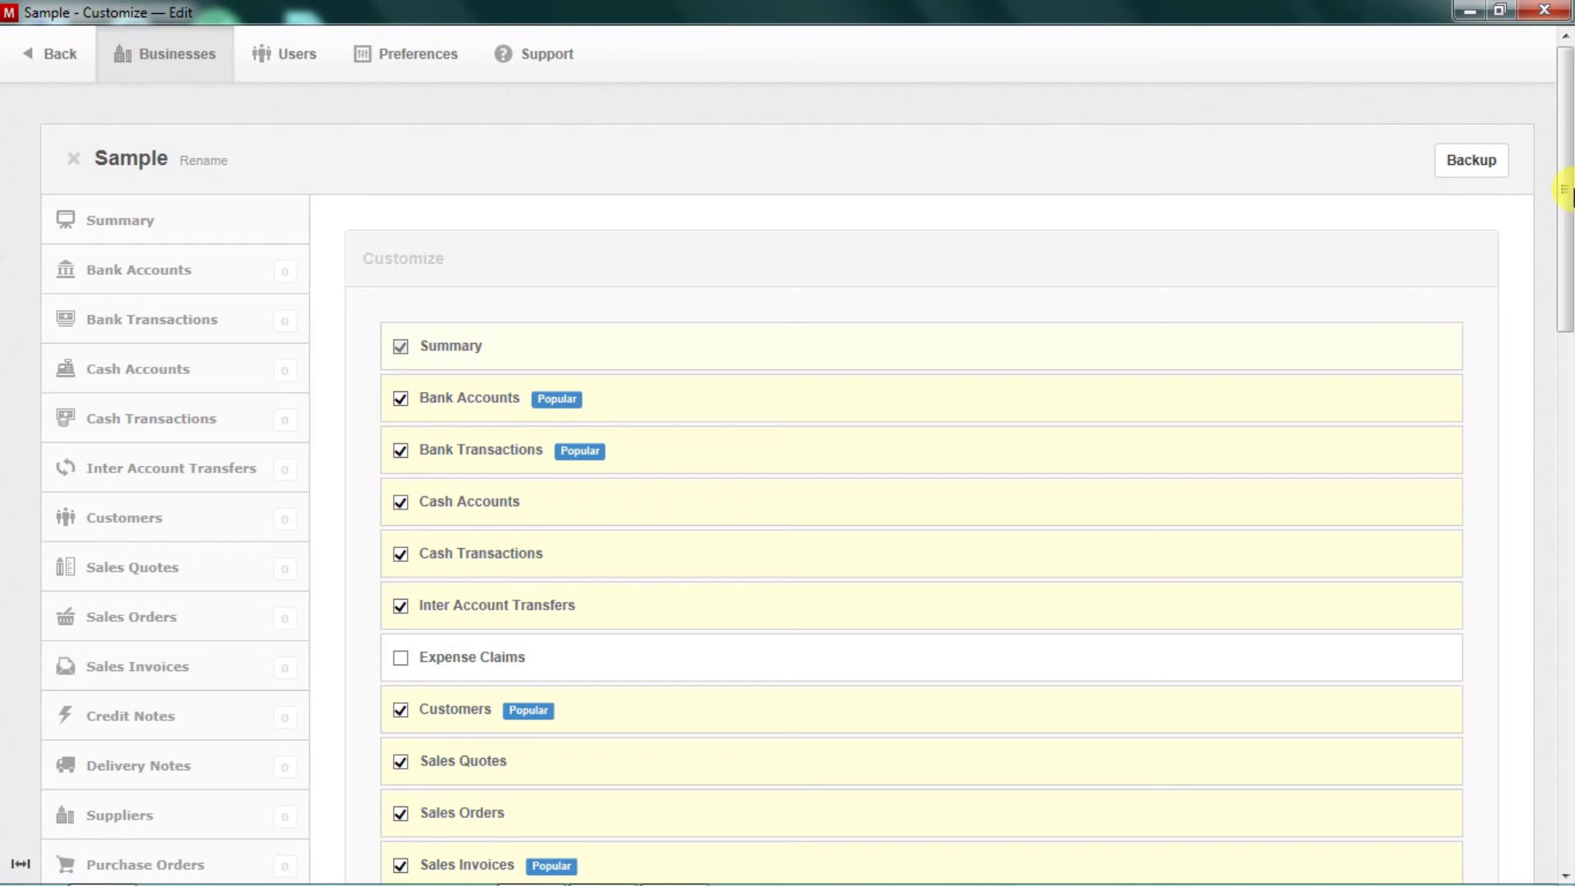
Step: Save the module selection with the Update button at the bottom of the Customize list
left_click_drag(1564, 190, 1564, 378)
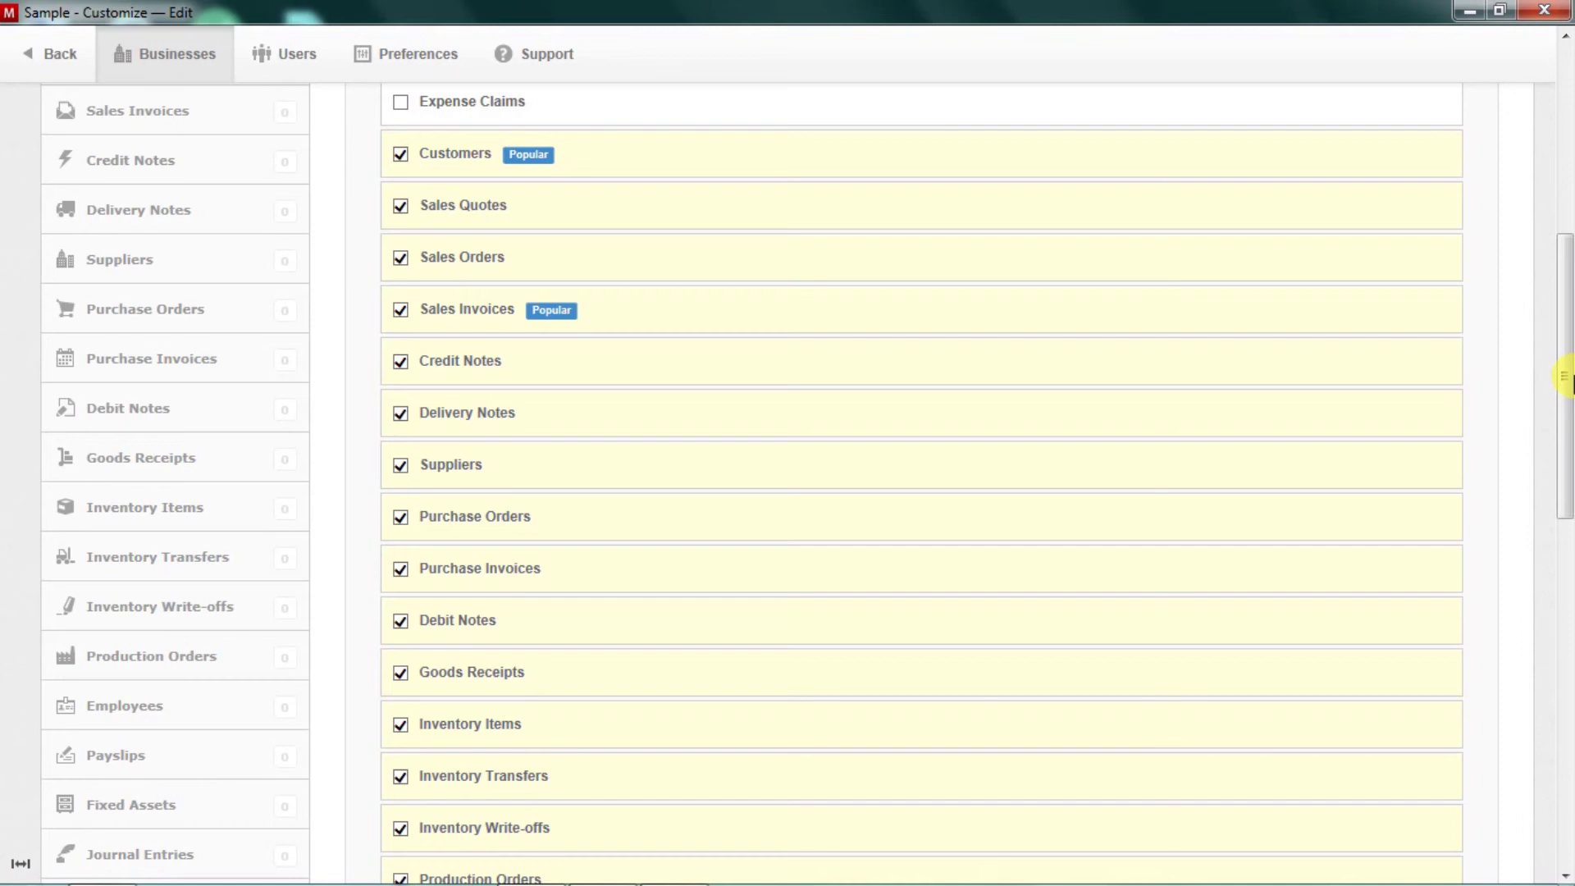
left_click_drag(1564, 386, 1568, 423)
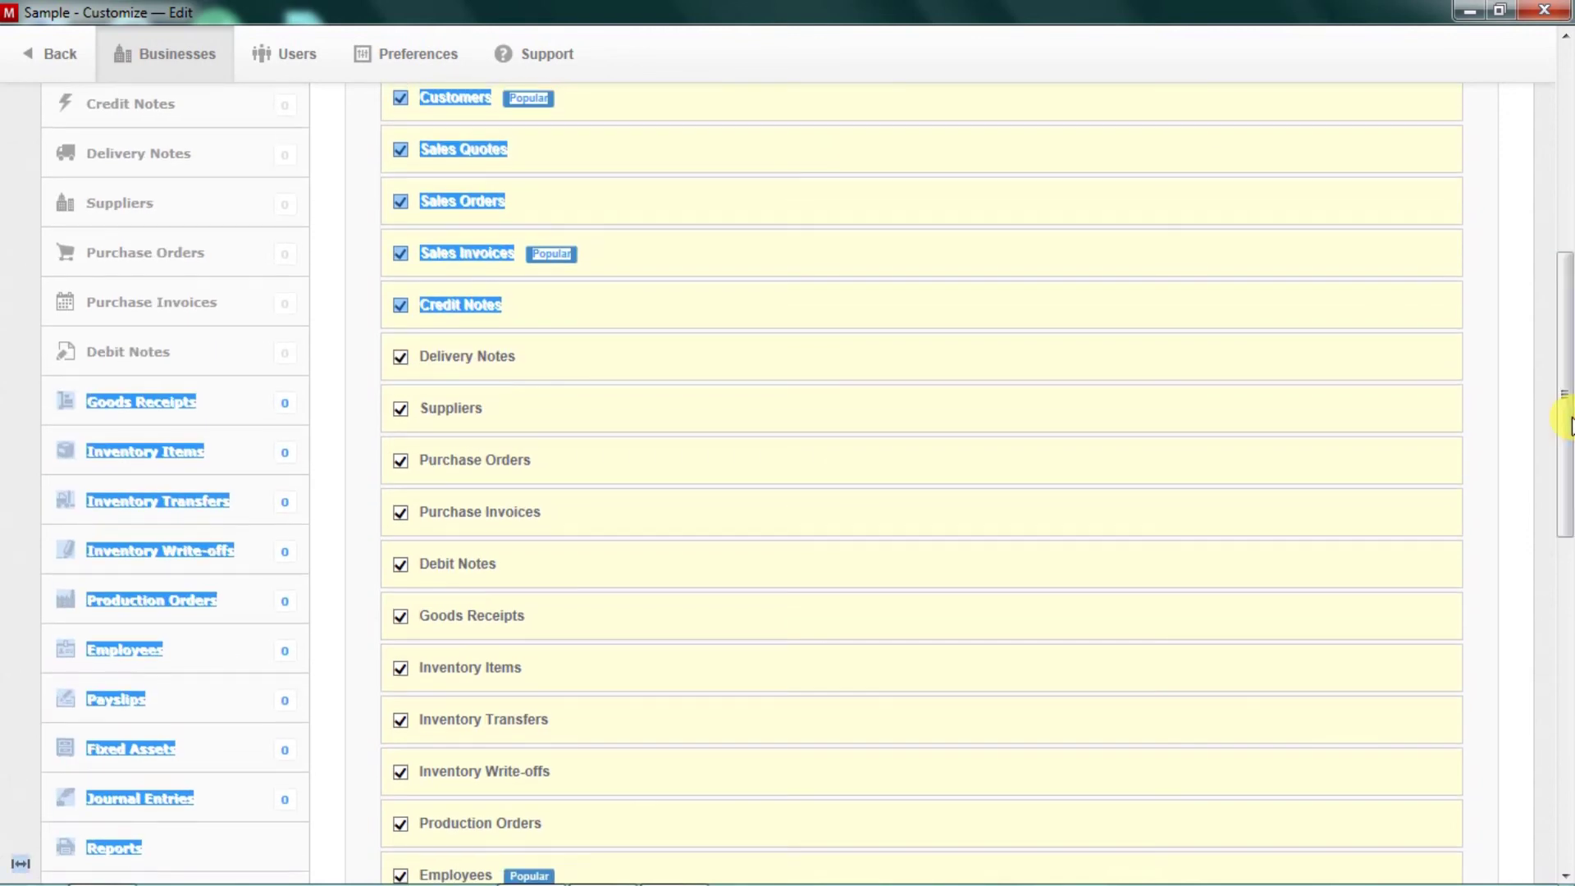
left_click(1511, 386)
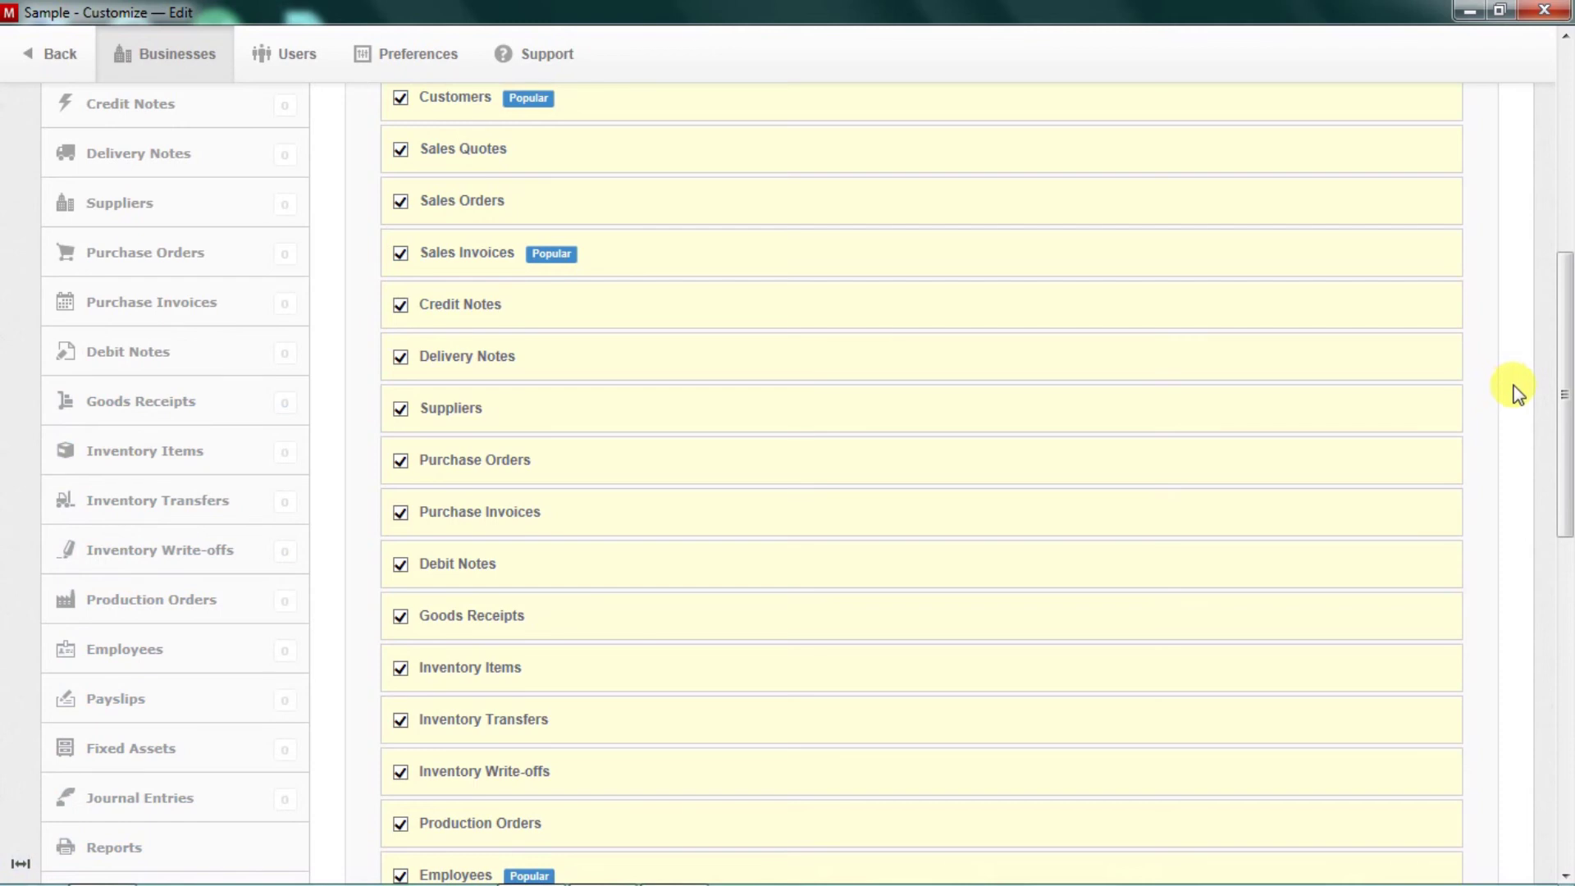
left_click_drag(1563, 414, 1564, 710)
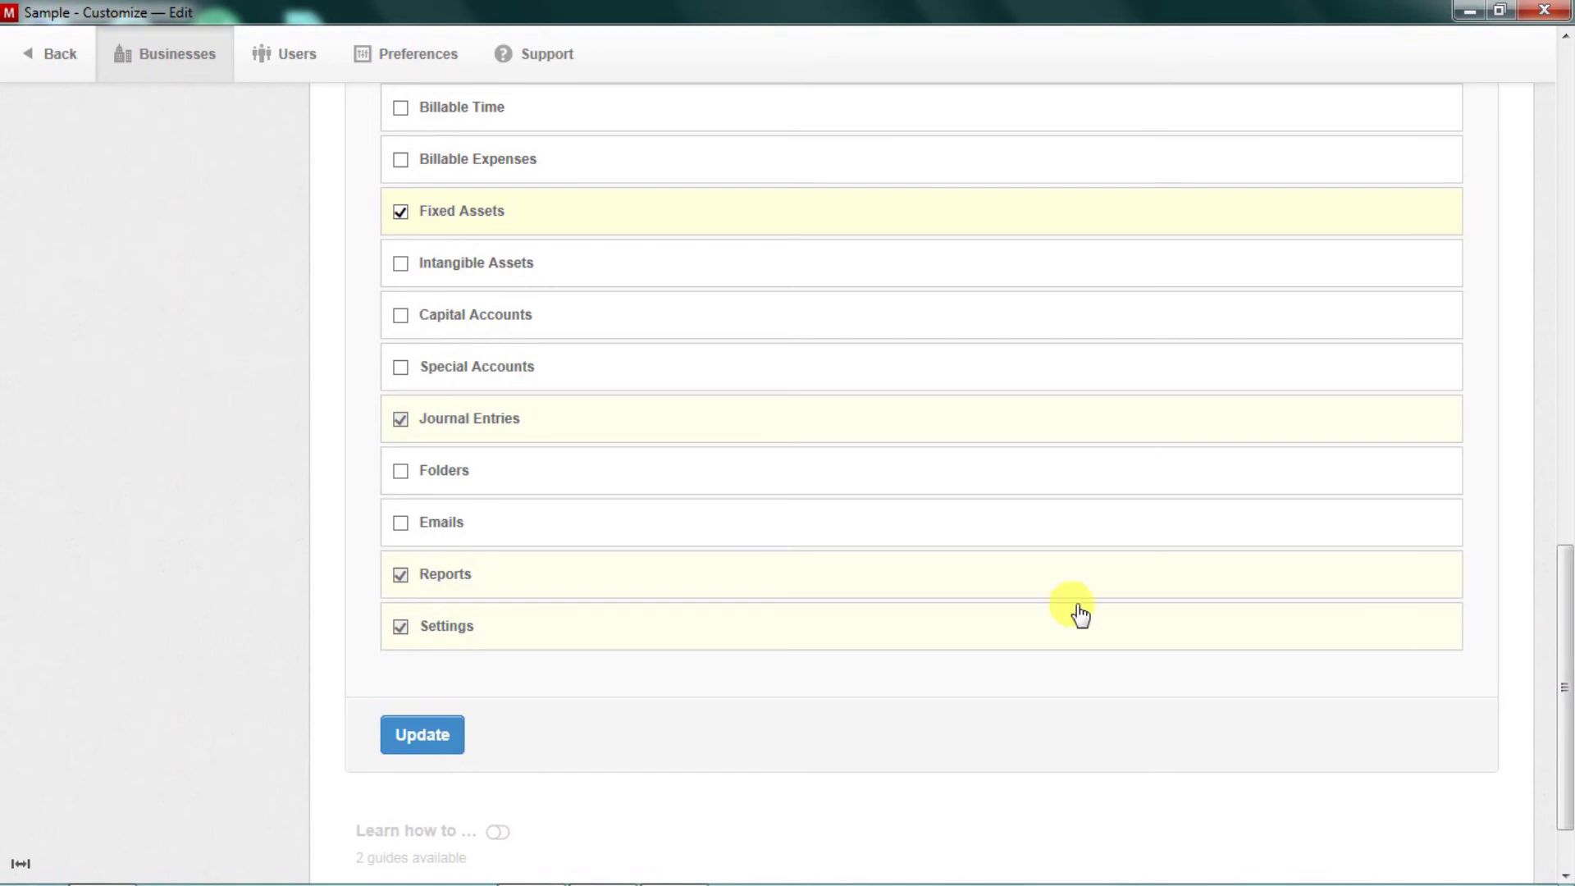
left_click(453, 735)
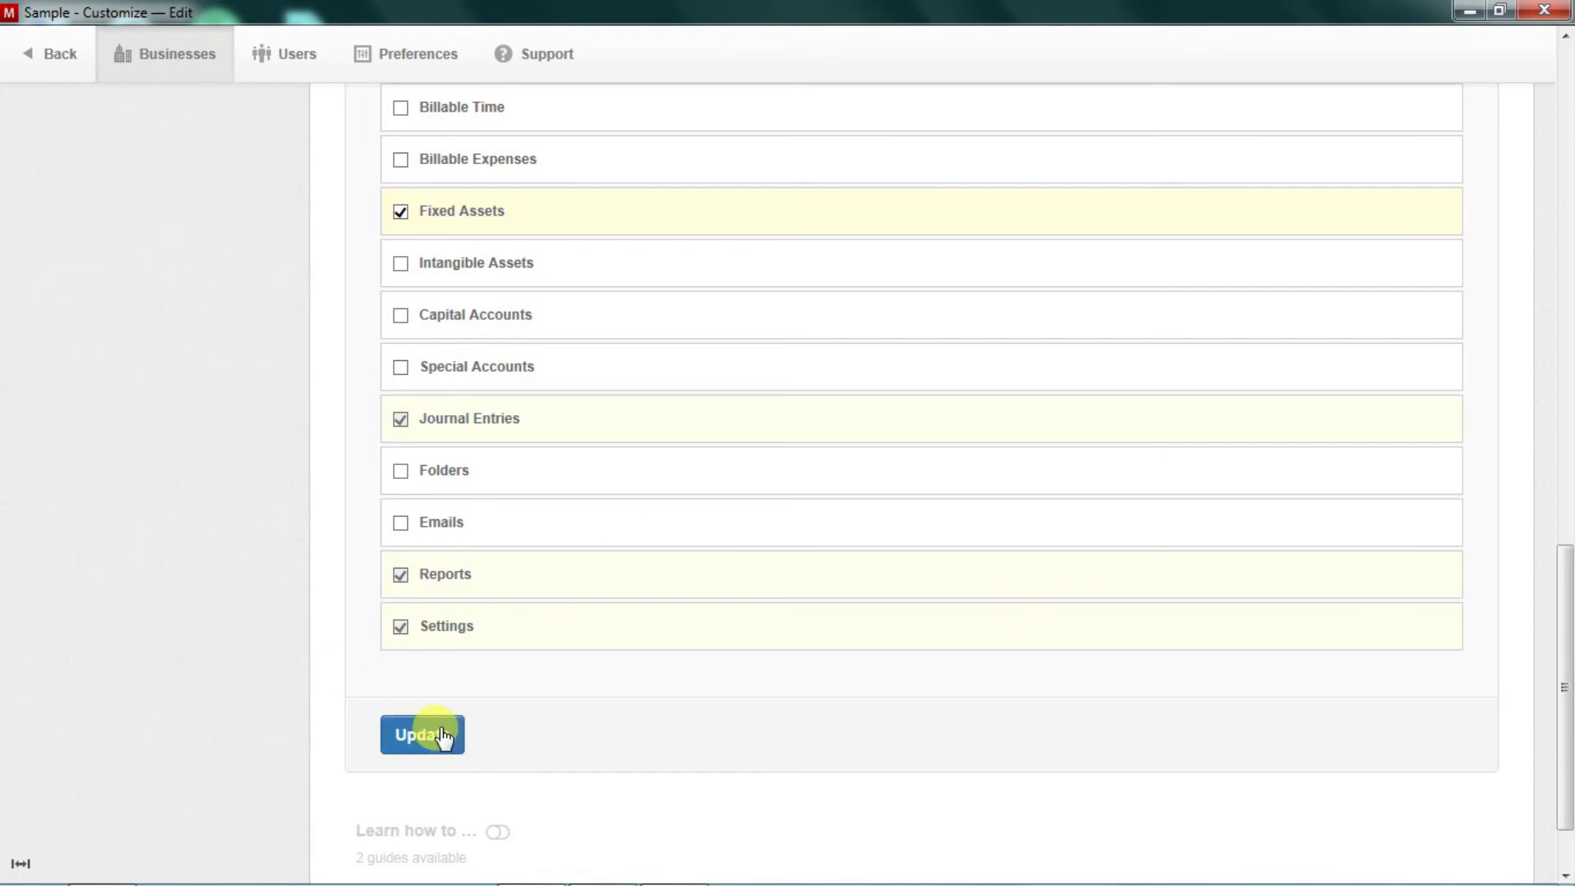